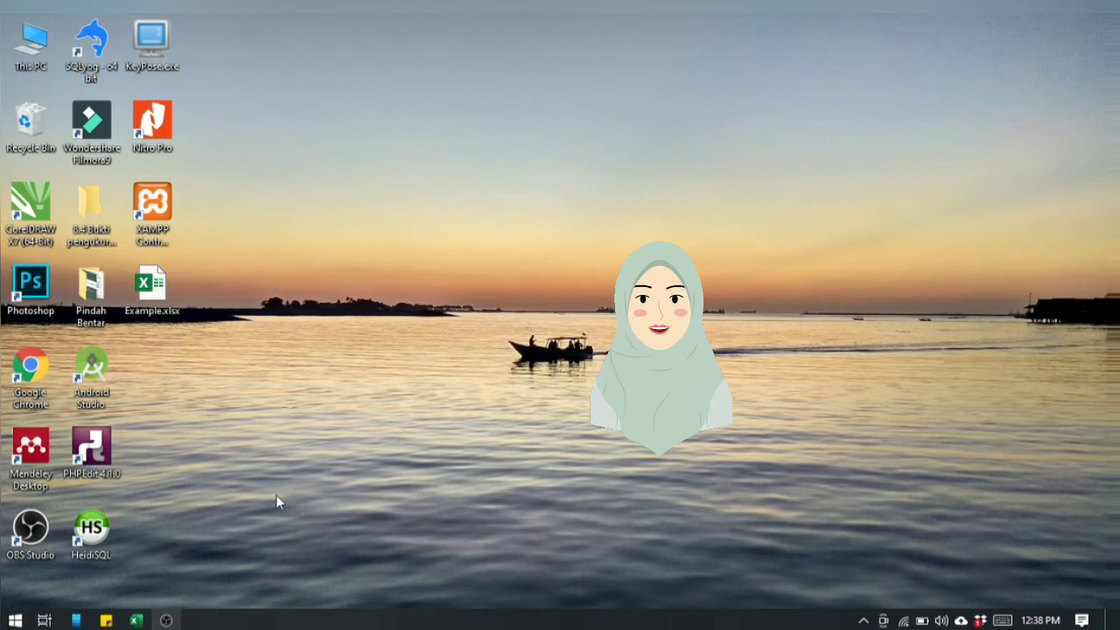
Step: Switch to the Example.xlsx workbook in Excel and examine the Range Nilai grade table on Sheet1 and the KONVERSI sheet
{"action": "left_click", "coordinate": [145, 622]}
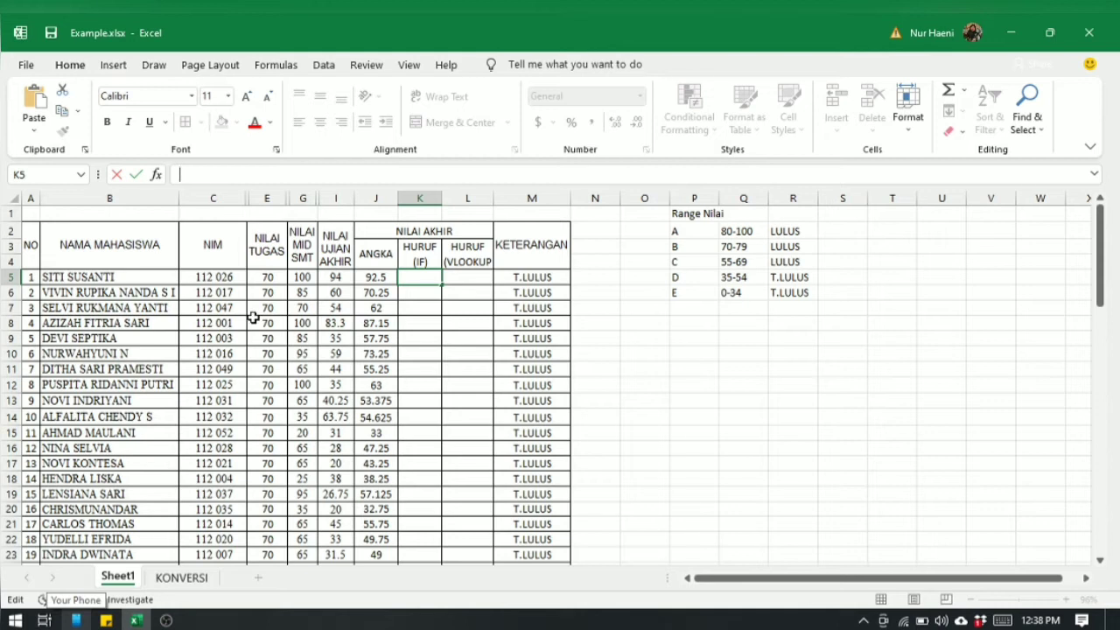
{"action": "left_click_drag", "start_coordinate": [680, 214], "coordinate": [779, 288]}
{"action": "left_click", "coordinate": [755, 337]}
{"action": "left_click_drag", "start_coordinate": [680, 216], "coordinate": [779, 298]}
{"action": "left_click", "coordinate": [731, 352]}
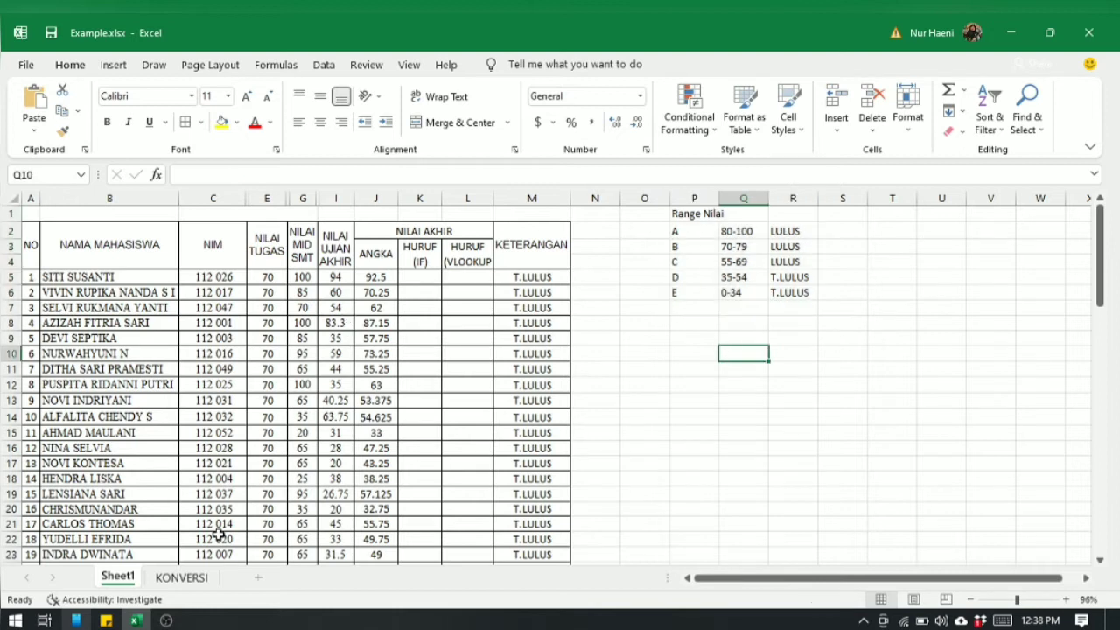
{"action": "left_click", "coordinate": [178, 581]}
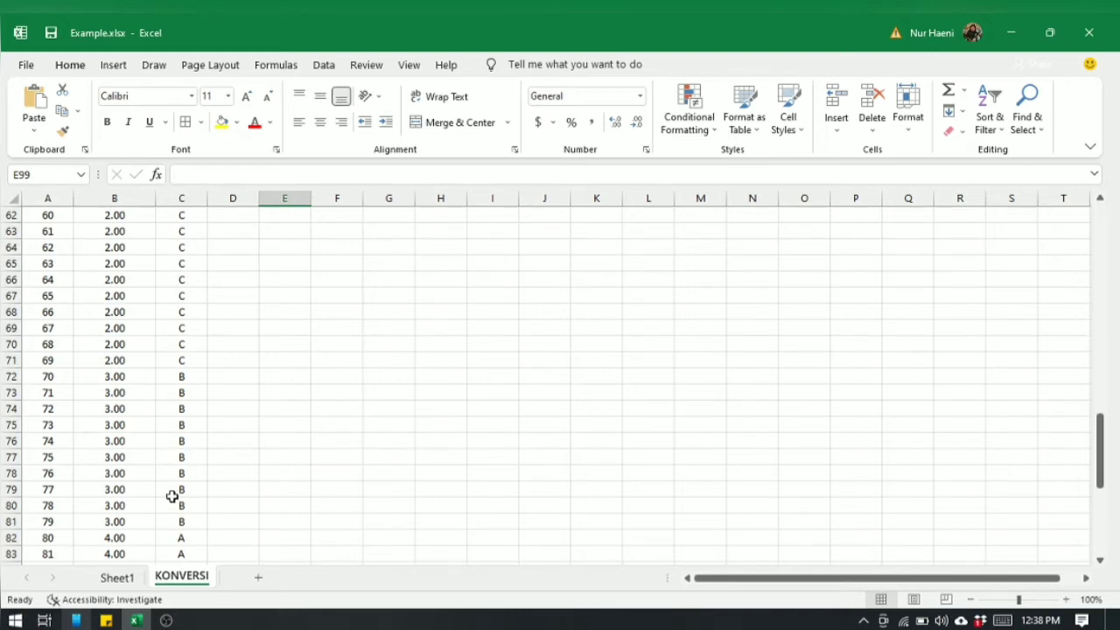
{"action": "left_click", "coordinate": [133, 579]}
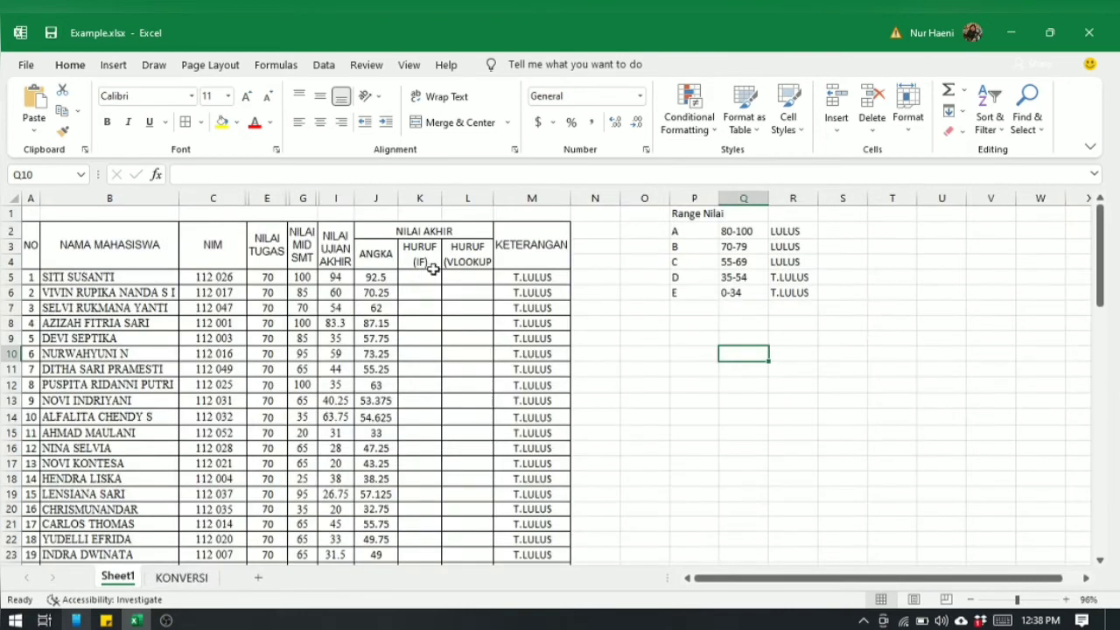
Step: Start a nested IF formula in cell K5 that returns "A" when J5>=80, leaving its false argument open
{"action": "left_click", "coordinate": [427, 278]}
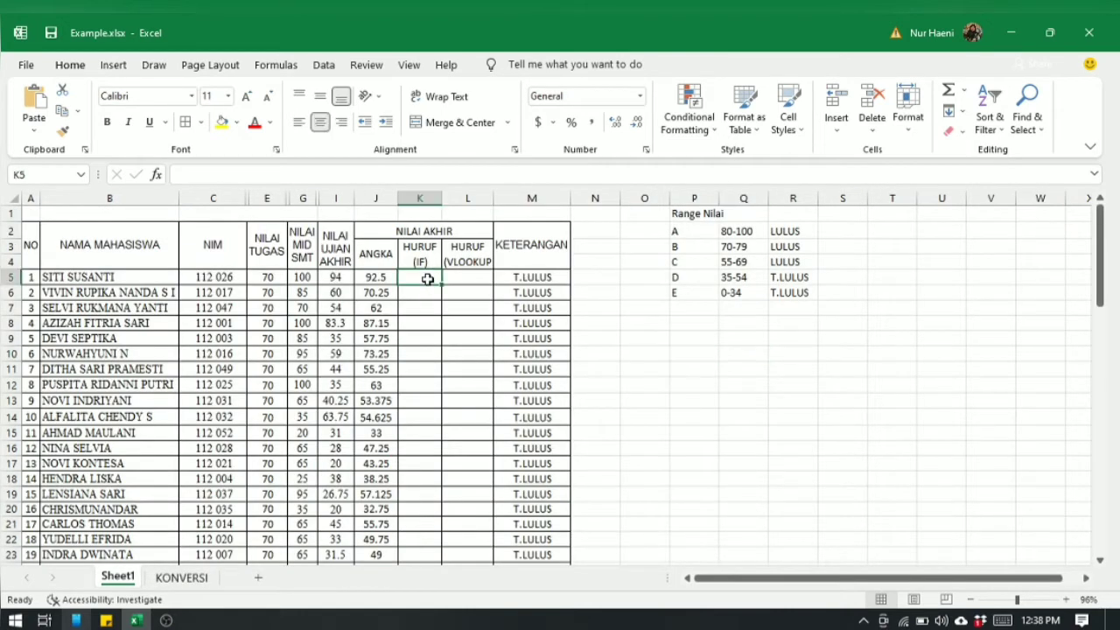
{"action": "left_click_drag", "start_coordinate": [428, 278], "coordinate": [455, 433]}
{"action": "left_click", "coordinate": [422, 281]}
{"action": "left_click", "coordinate": [262, 172]}
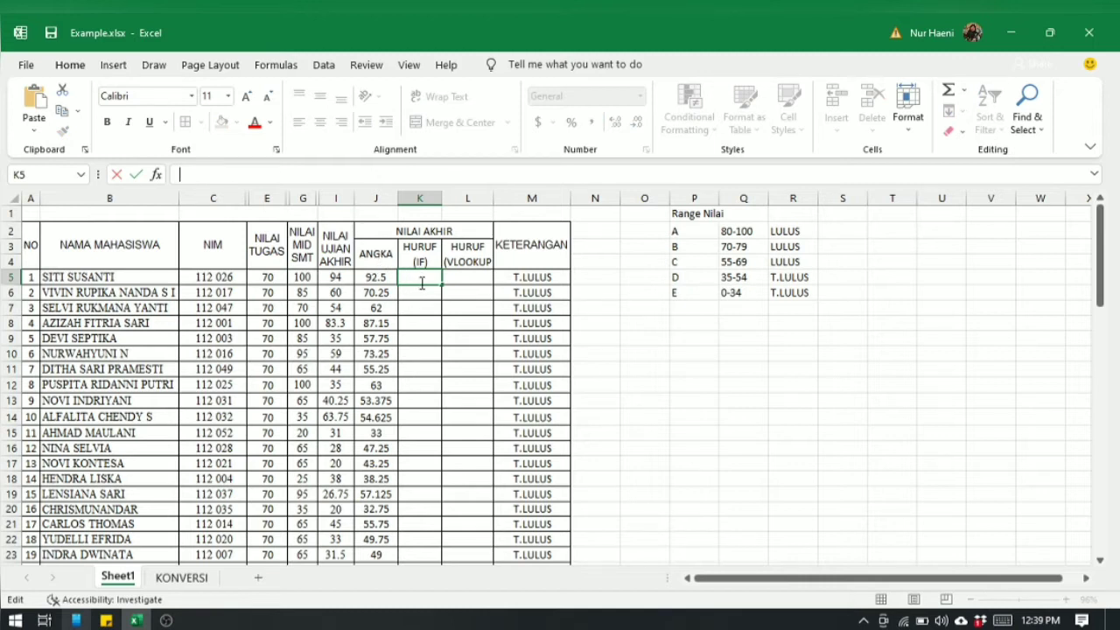
{"action": "key", "text": "Escape"}
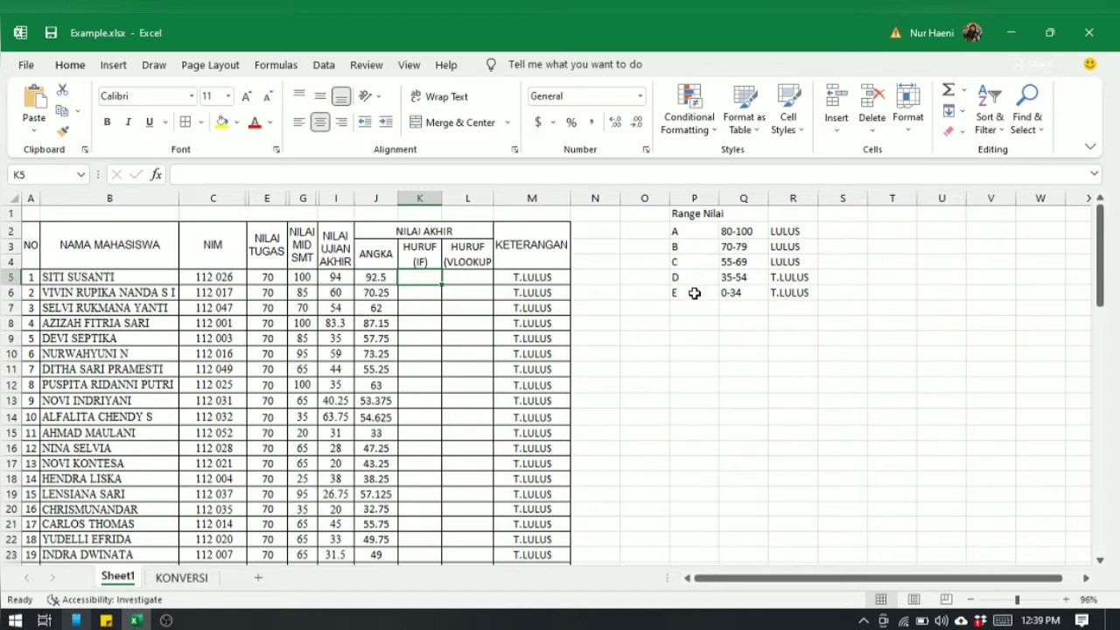
{"action": "left_click", "coordinate": [312, 171]}
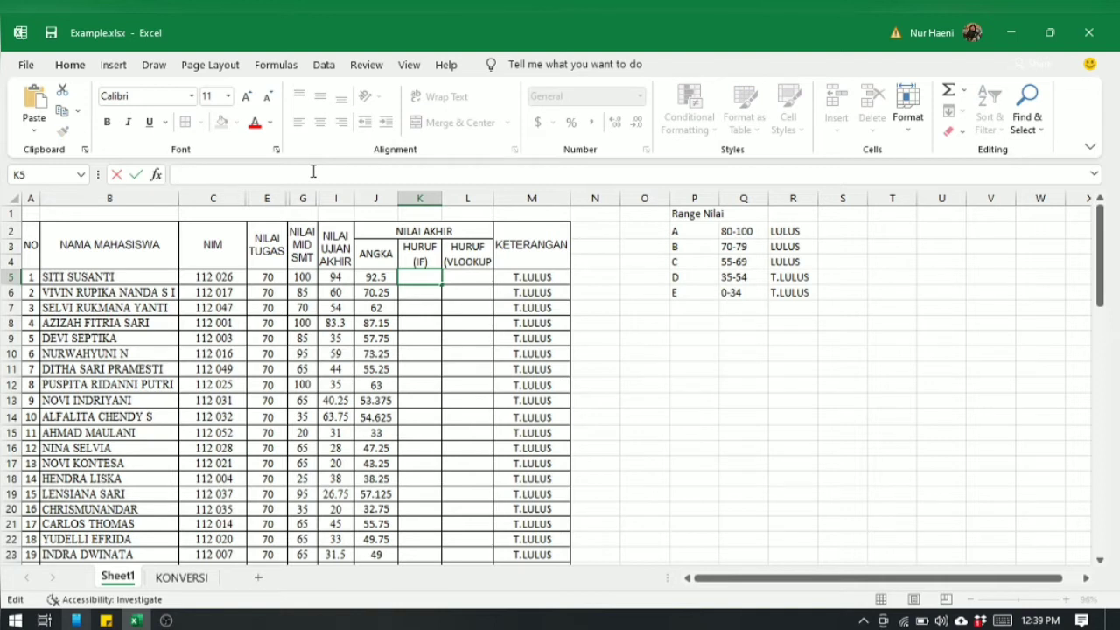
{"action": "type", "text": "="}
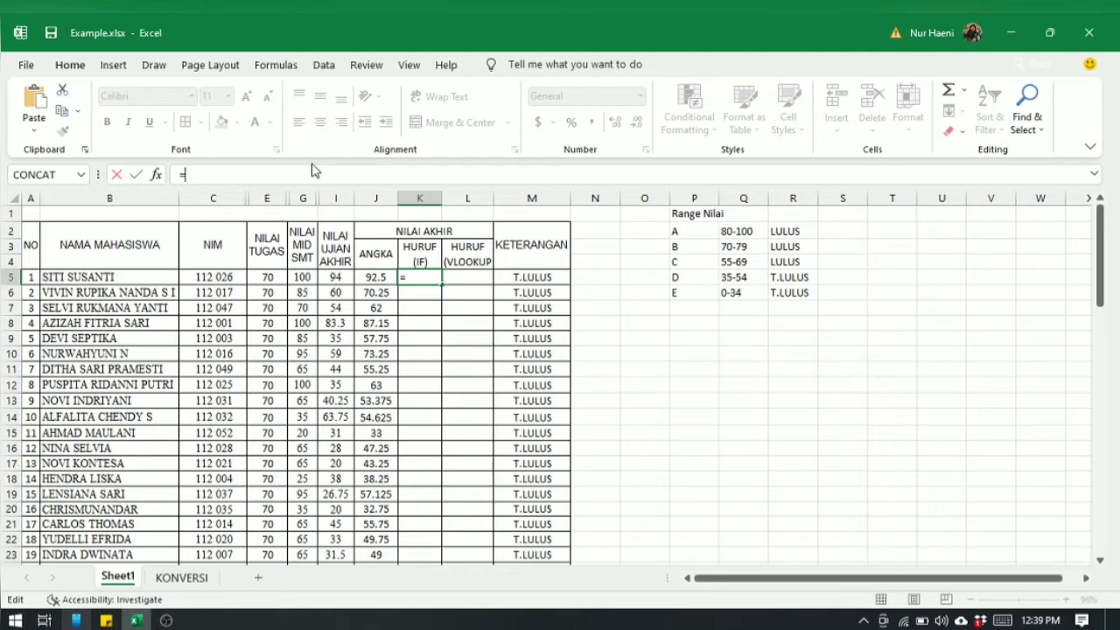
{"action": "type", "text": "I"}
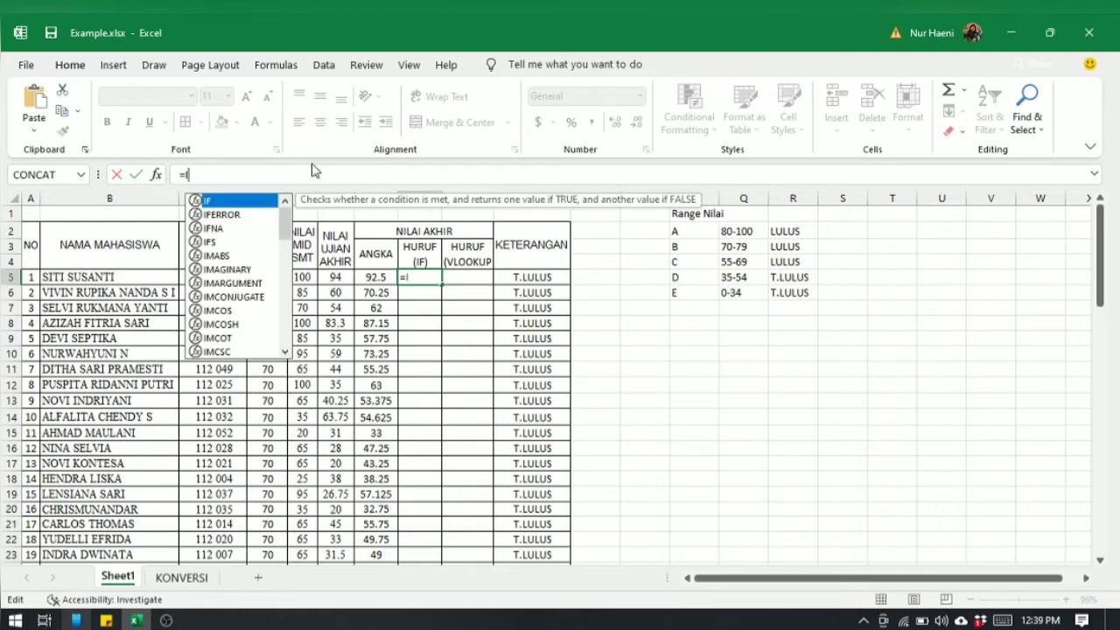
{"action": "type", "text": "F"}
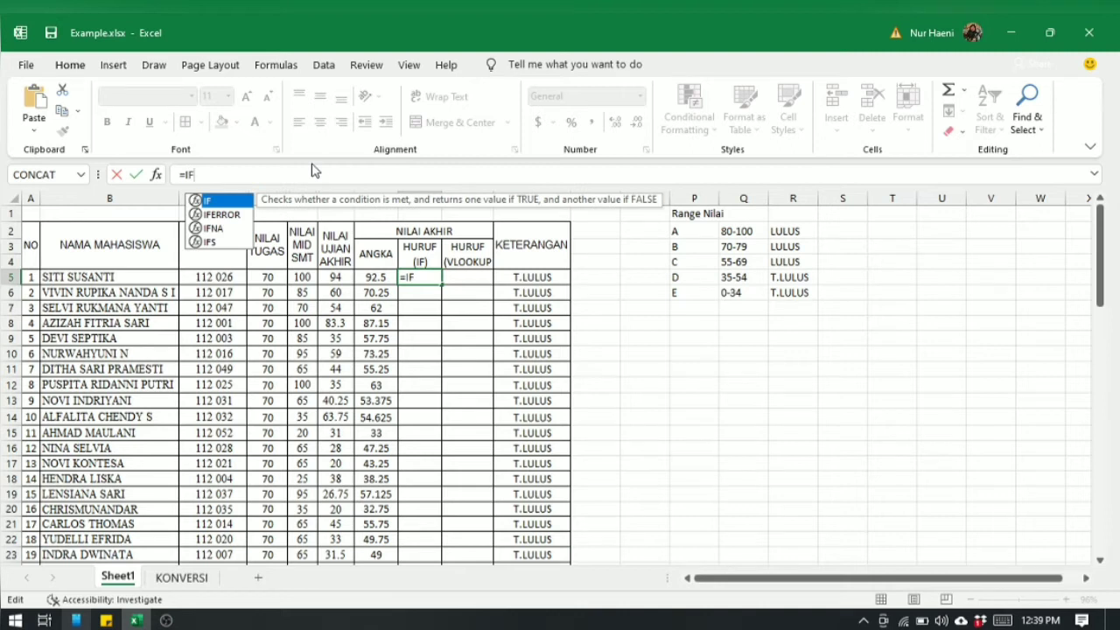
{"action": "type", "text": "("}
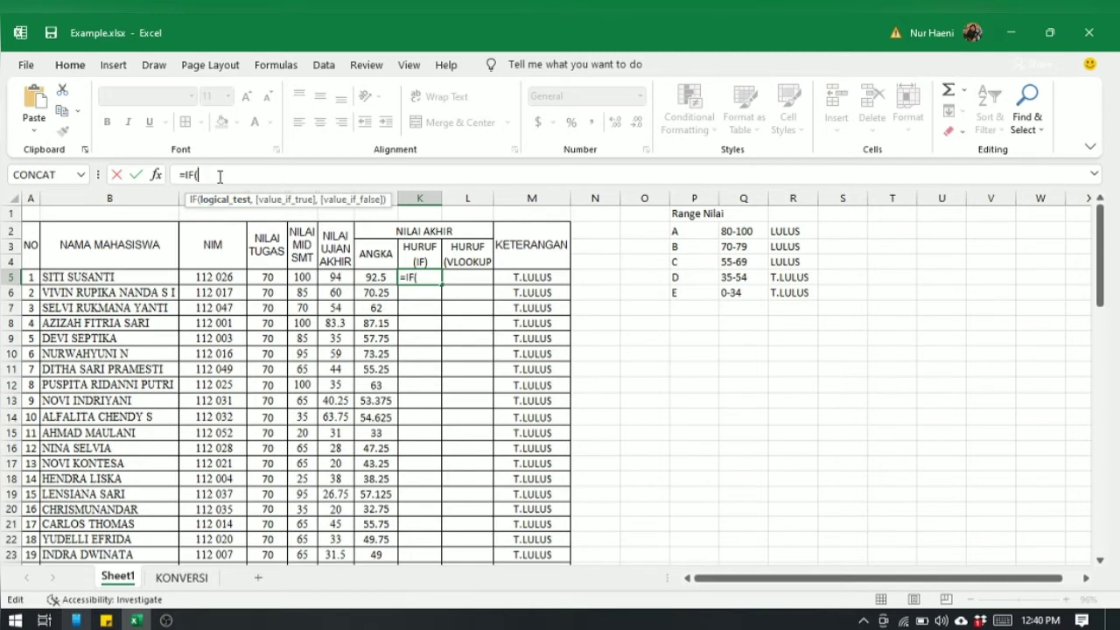
{"action": "left_click", "coordinate": [383, 276]}
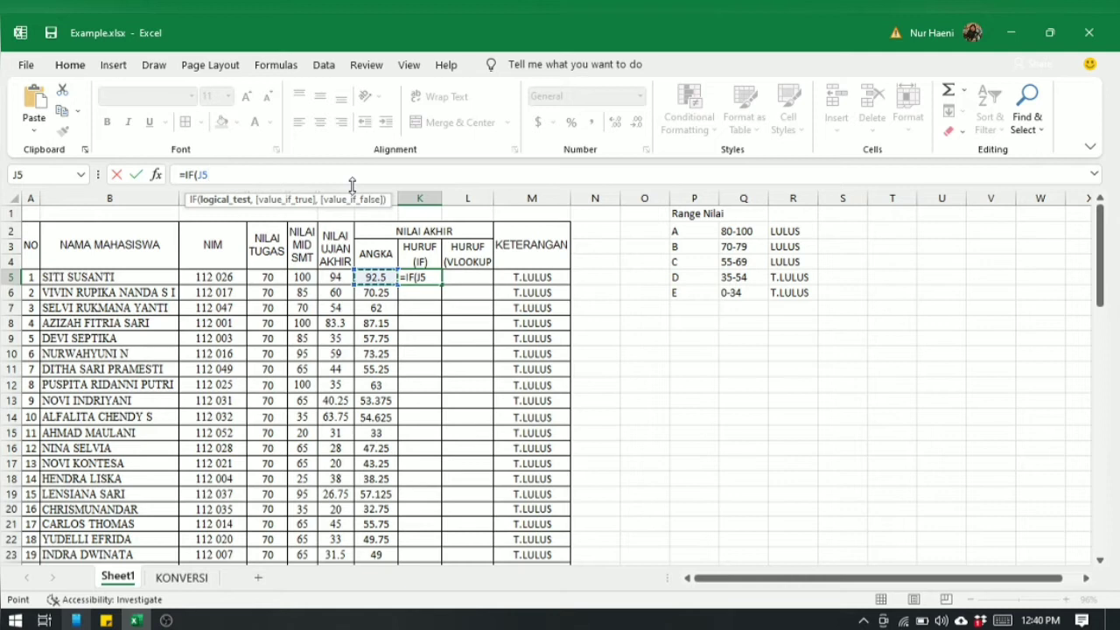
{"action": "type", "text": ">=80,"}
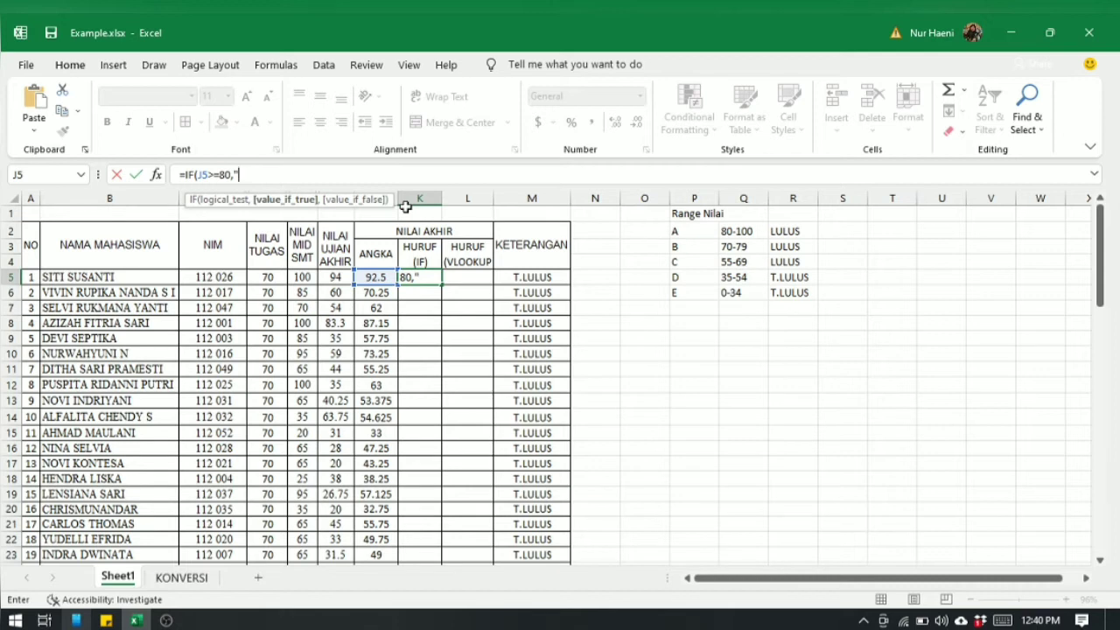
{"action": "type", "text": "A\","}
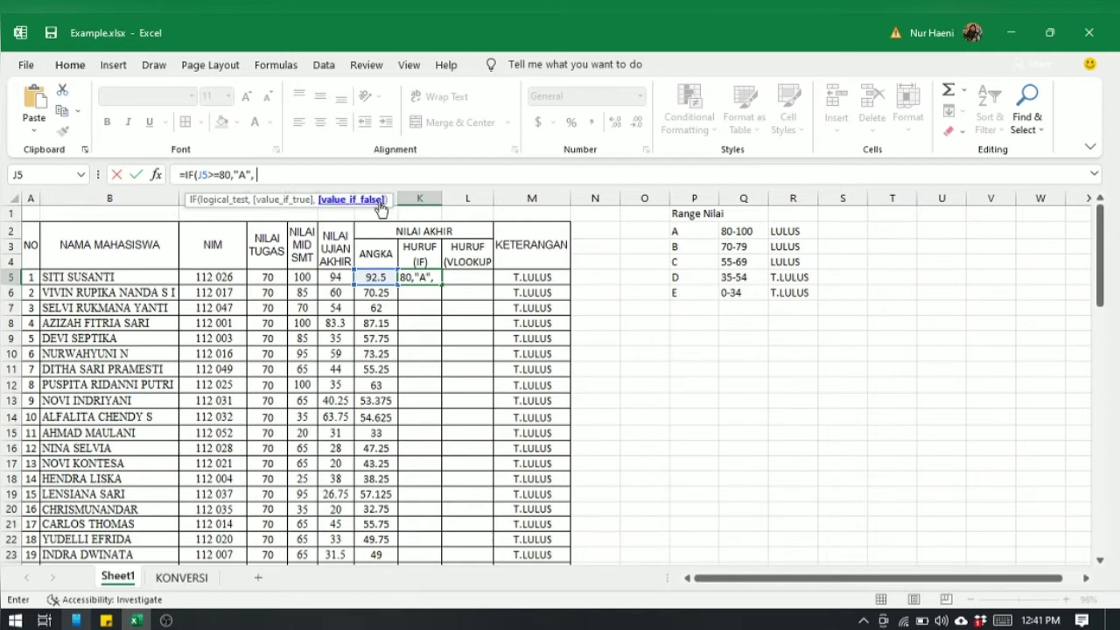
Step: Add a nested IF as the false argument that returns "B" when J5>=70
{"action": "type", "text": "IF"}
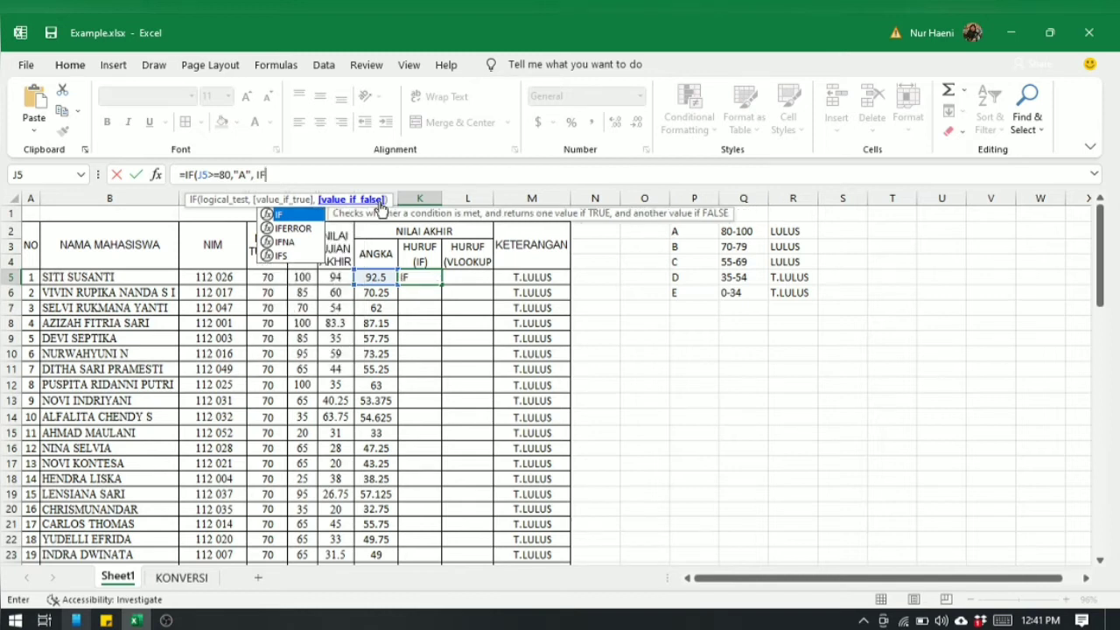
{"action": "type", "text": "("}
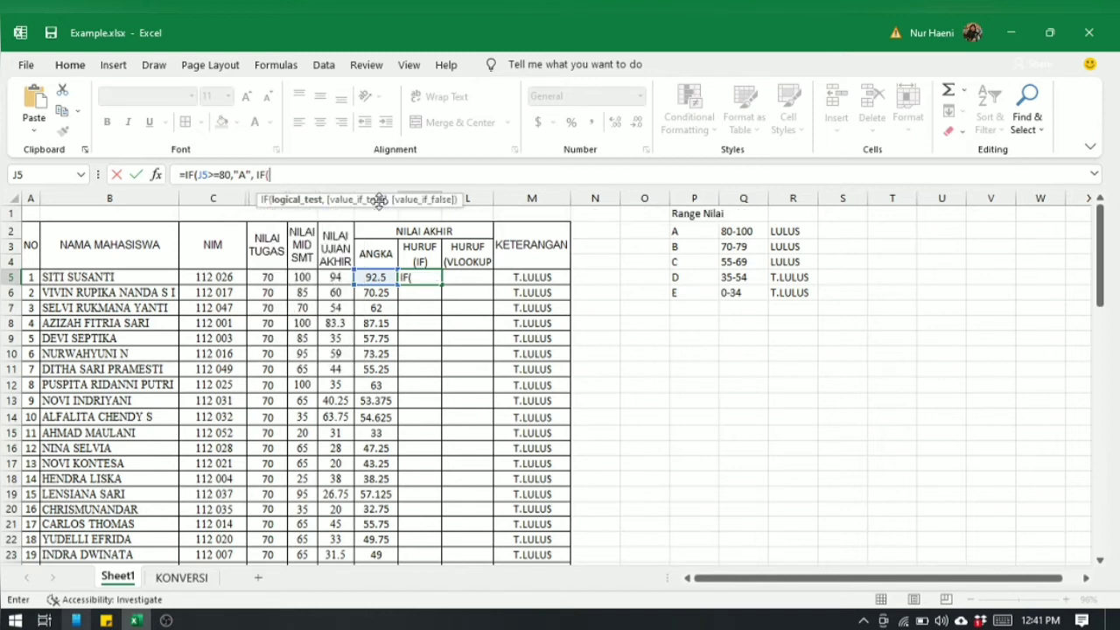
{"action": "left_click", "coordinate": [376, 277]}
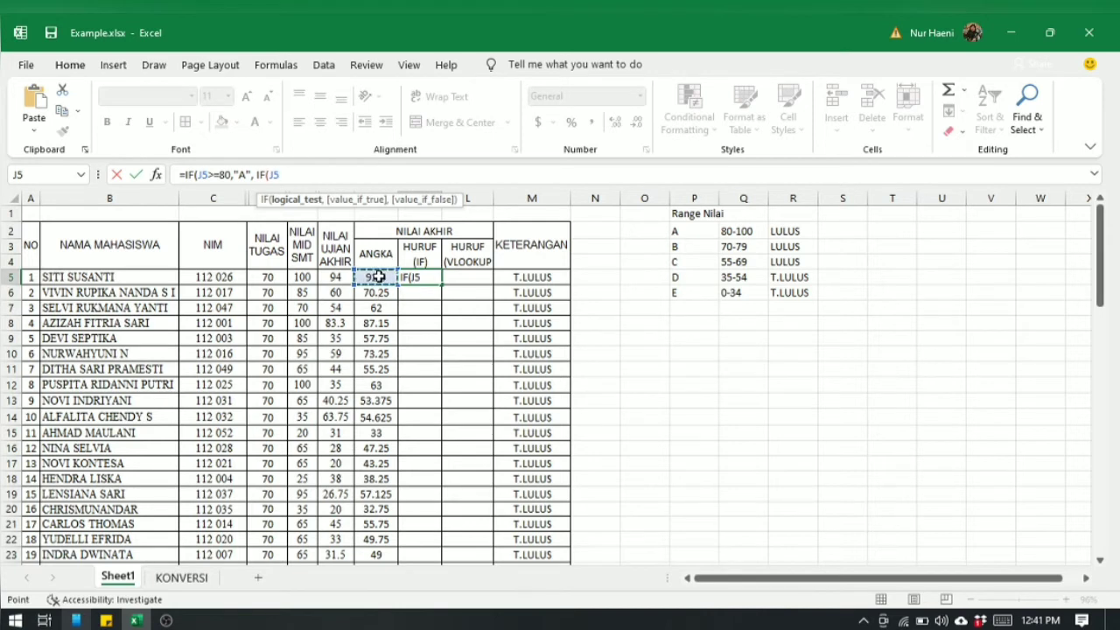
{"action": "type", "text": ">=70"}
{"action": "type", "text": ",\"B\""}
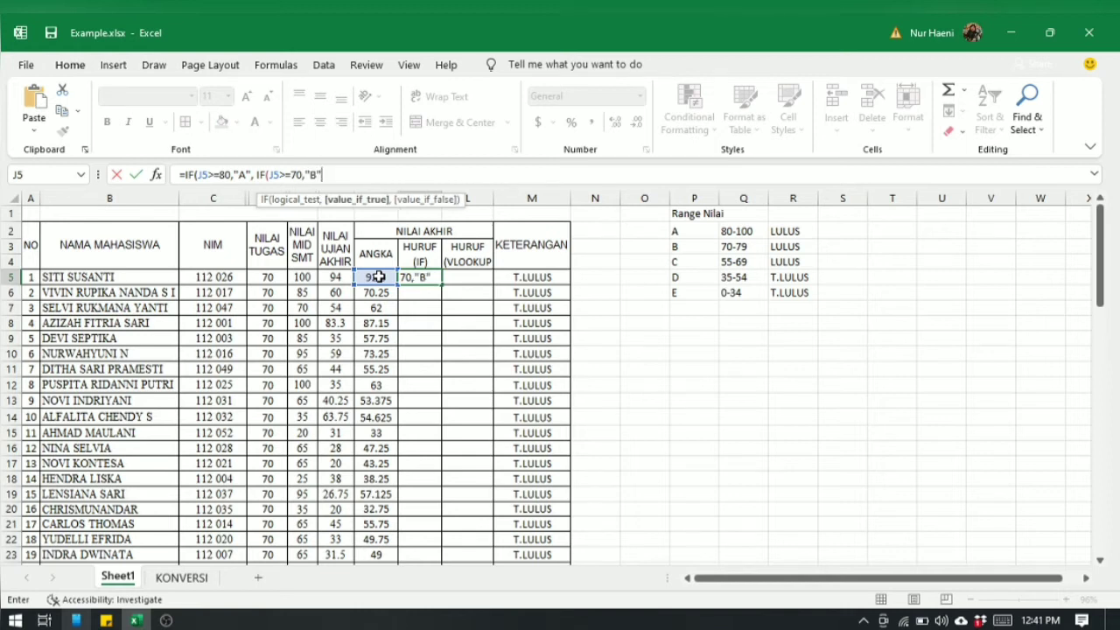
{"action": "type", "text": ","}
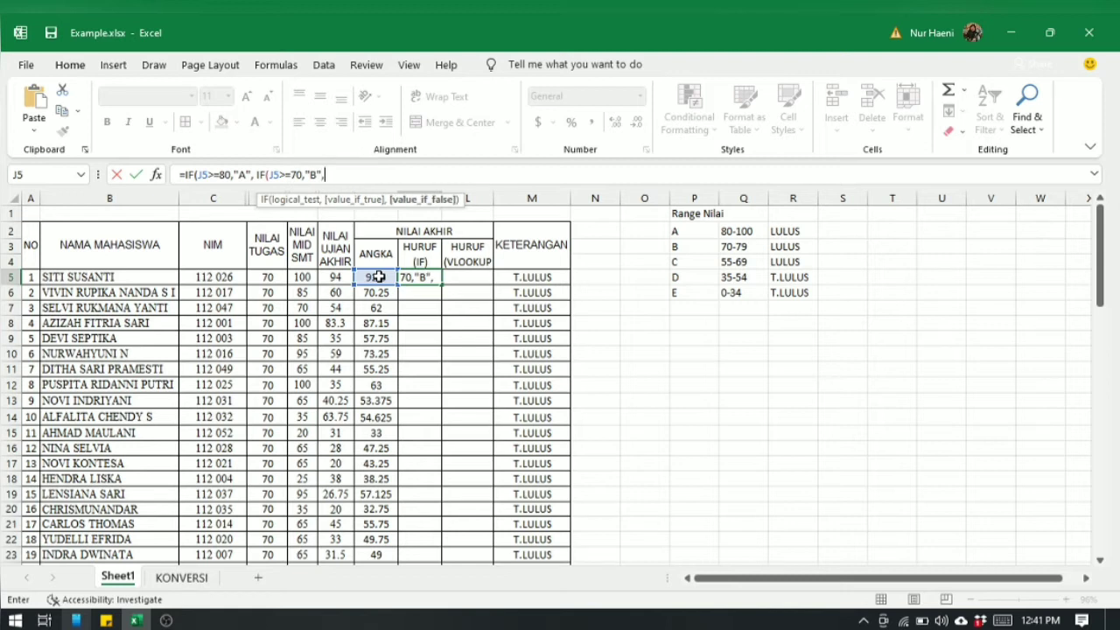
Step: Add a third nested IF to the formula that returns "C" when J5>=55
{"action": "type", "text": " IF"}
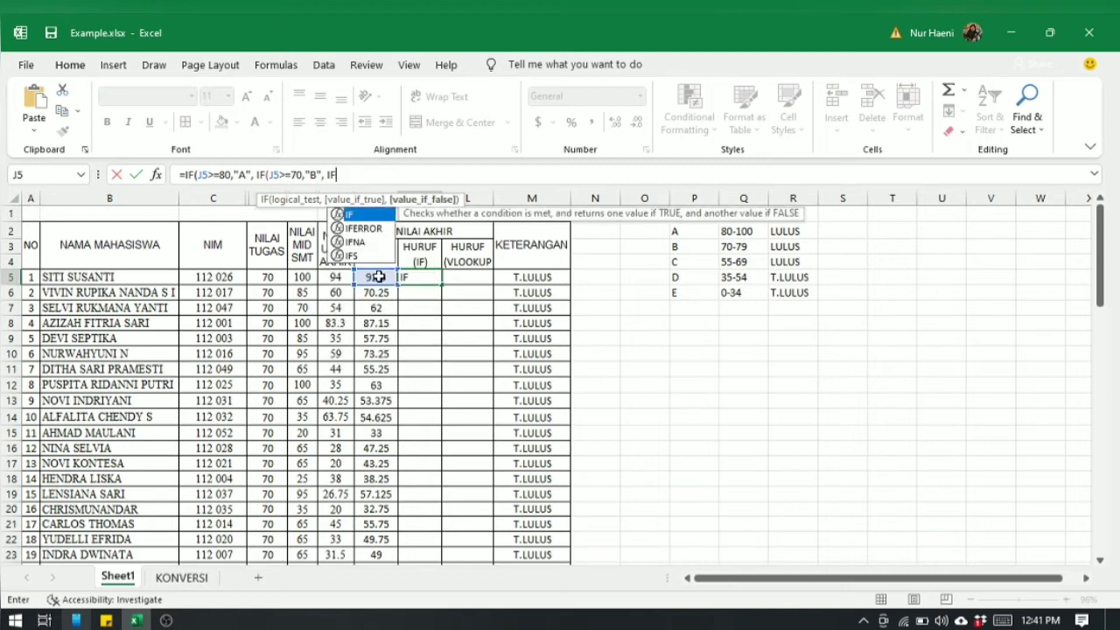
{"action": "type", "text": "("}
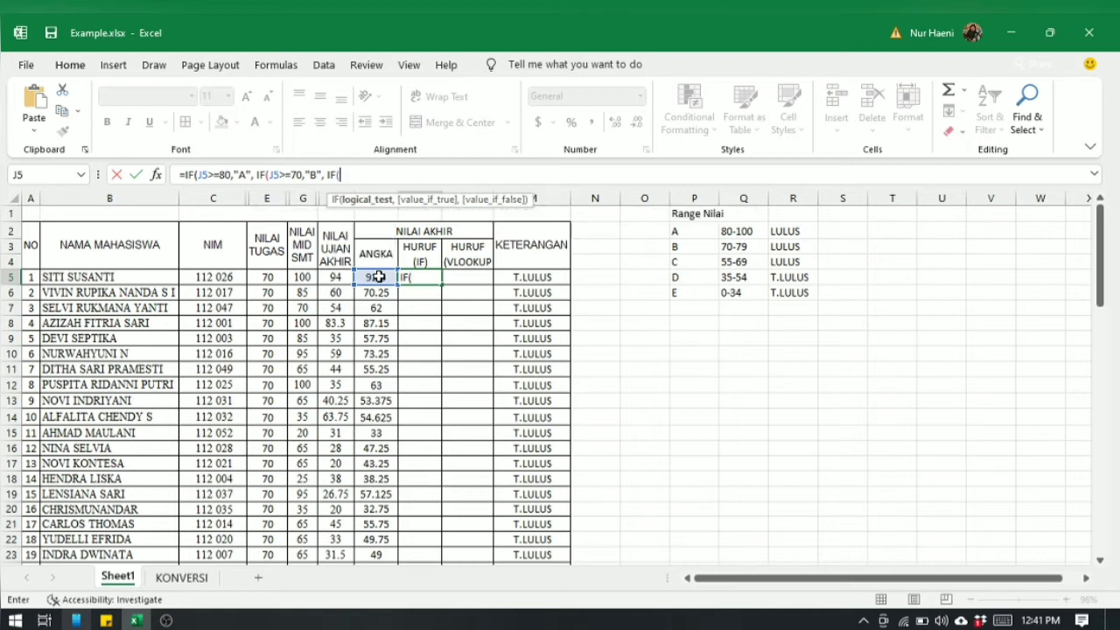
{"action": "left_click", "coordinate": [378, 276]}
{"action": "type", "text": ">=55"}
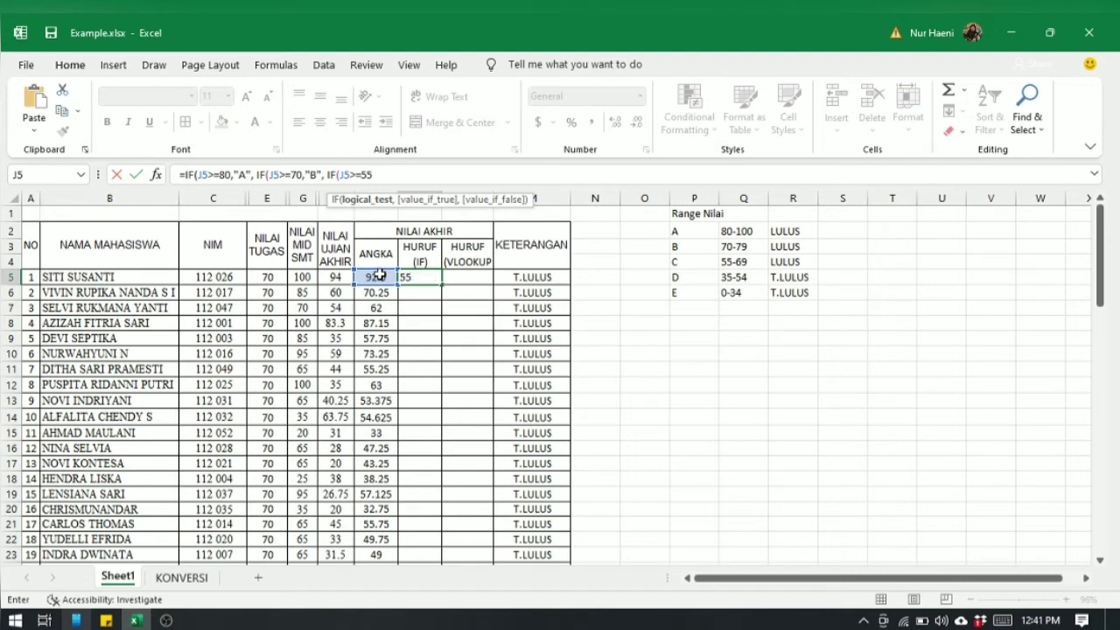
{"action": "type", "text": ",\"C\","}
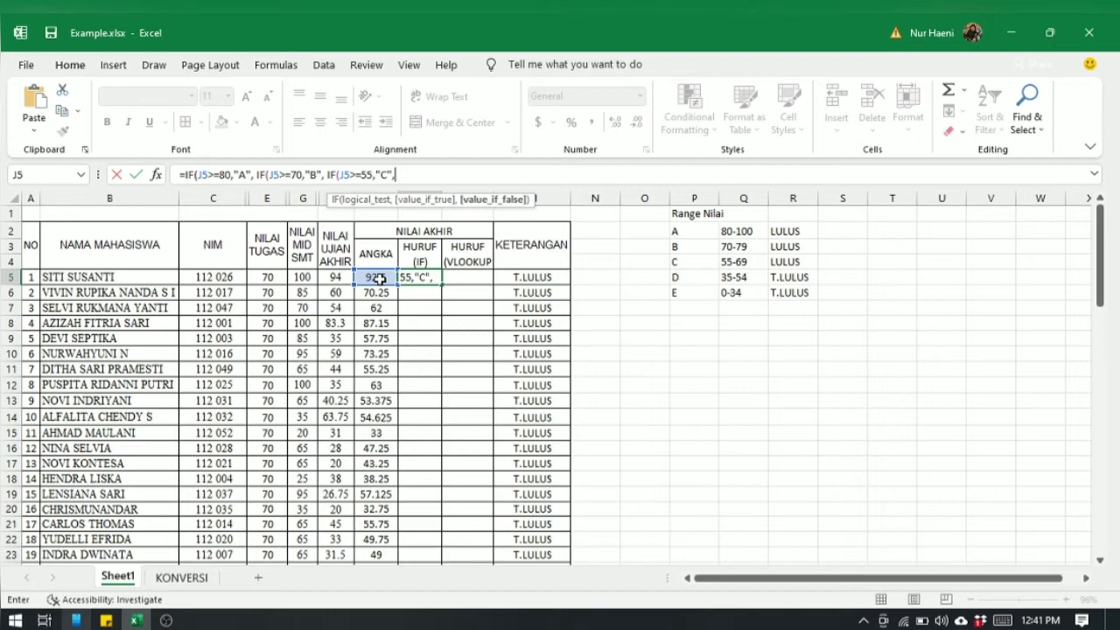
Step: Add a fourth nested IF to the formula that returns "D" when J5>=35
{"action": "type", "text": "I"}
{"action": "key", "text": "BackSpace"}
{"action": "type", "text": "IF"}
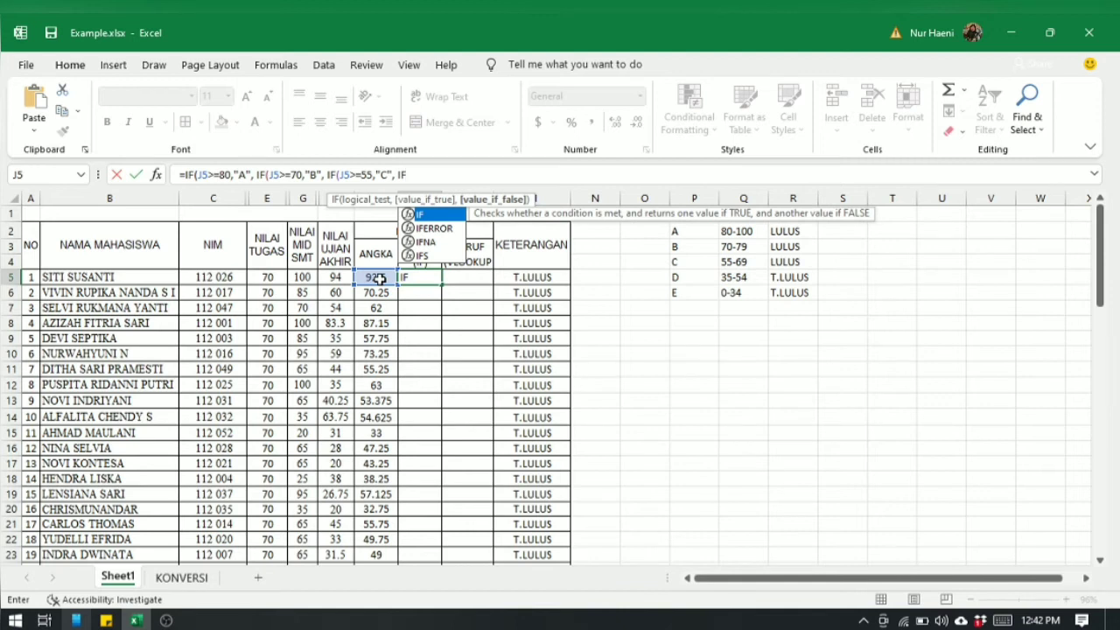
{"action": "type", "text": "("}
{"action": "left_click", "coordinate": [377, 278]}
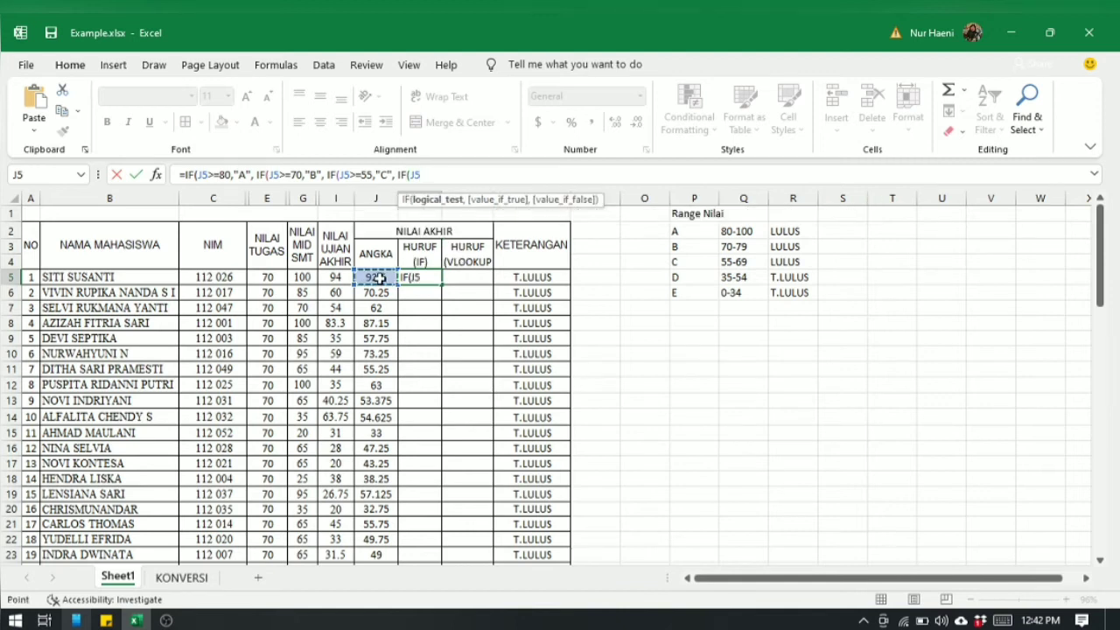
{"action": "type", "text": ">"}
{"action": "type", "text": "35"}
{"action": "key", "text": "BackSpace"}
{"action": "key", "text": "BackSpace"}
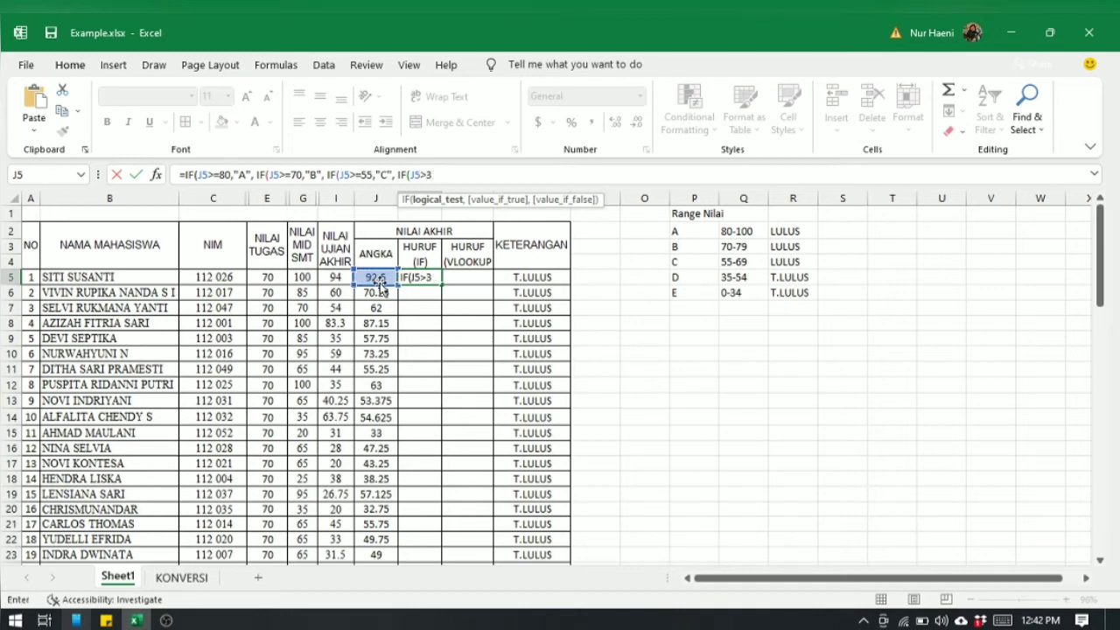
{"action": "type", "text": "=35,\""}
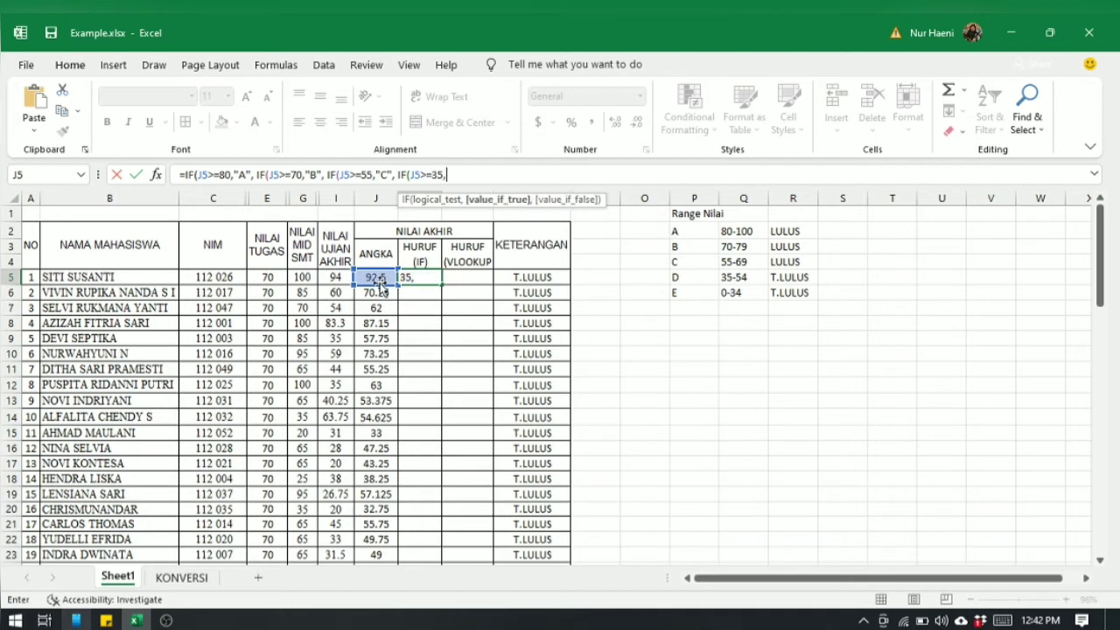
{"action": "type", "text": "D\","}
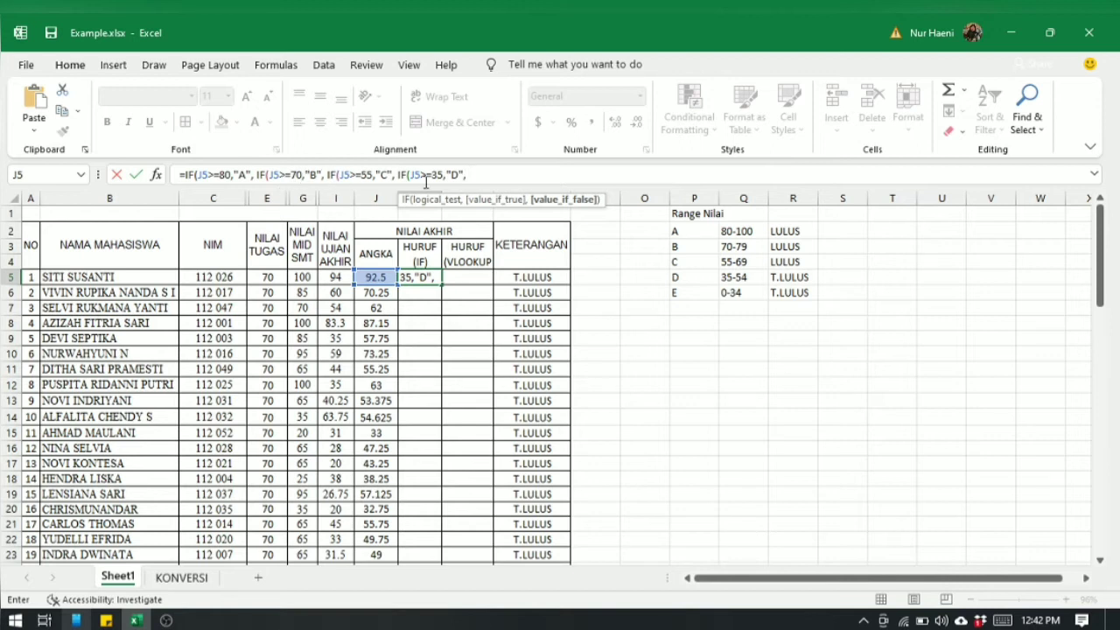
Step: Complete the K5 formula with "E" as the final false value, close all four IFs and enter it
{"action": "type", "text": "\"E\")"}
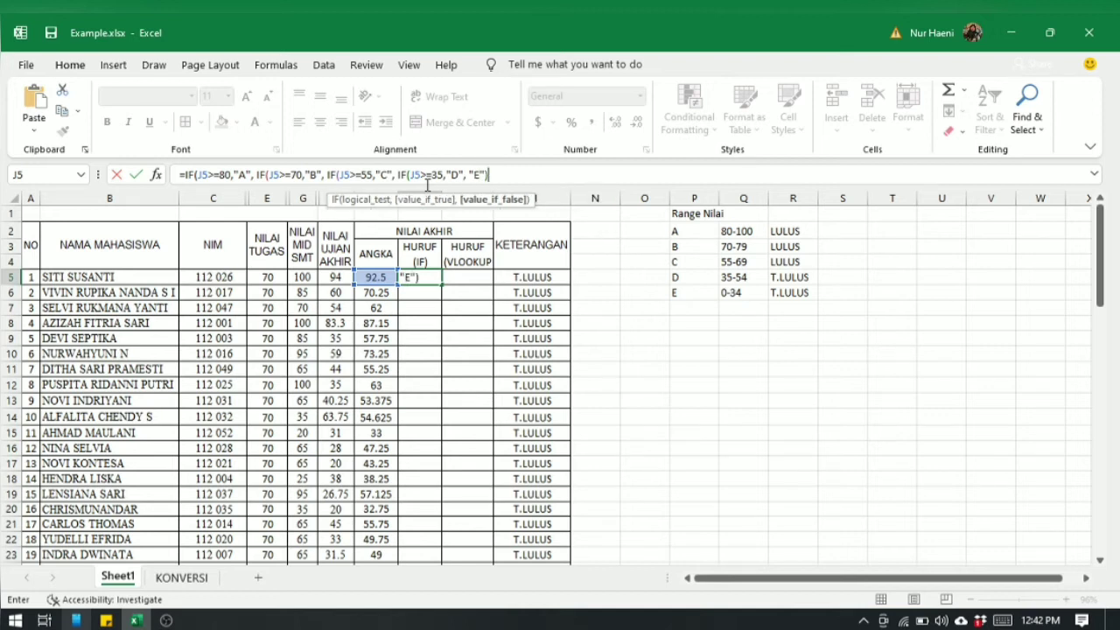
{"action": "type", "text": "))"}
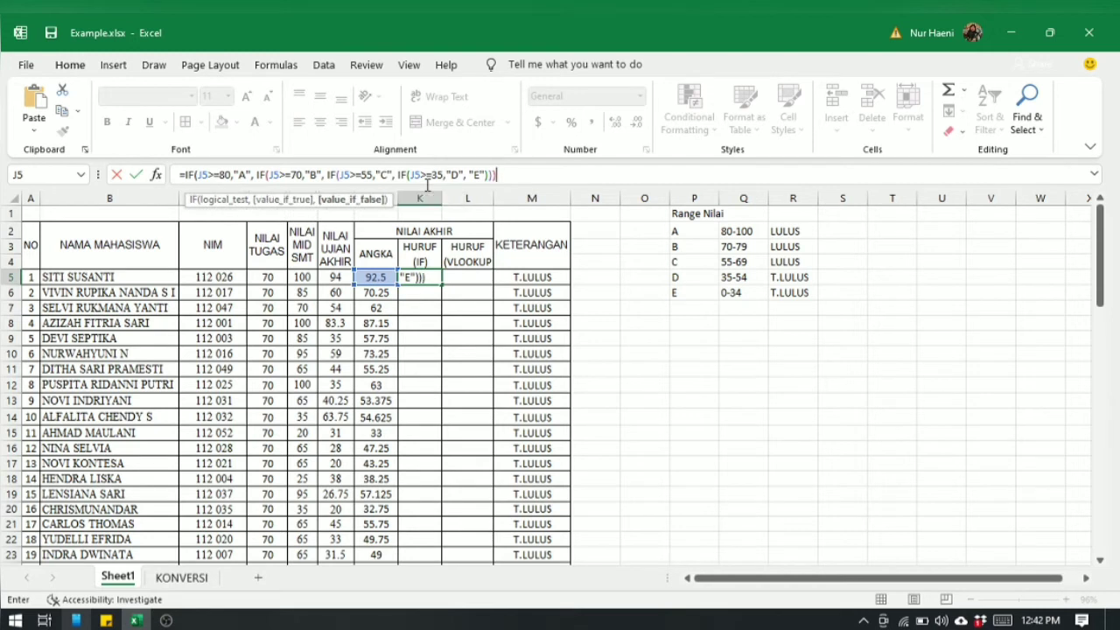
{"action": "type", "text": ")"}
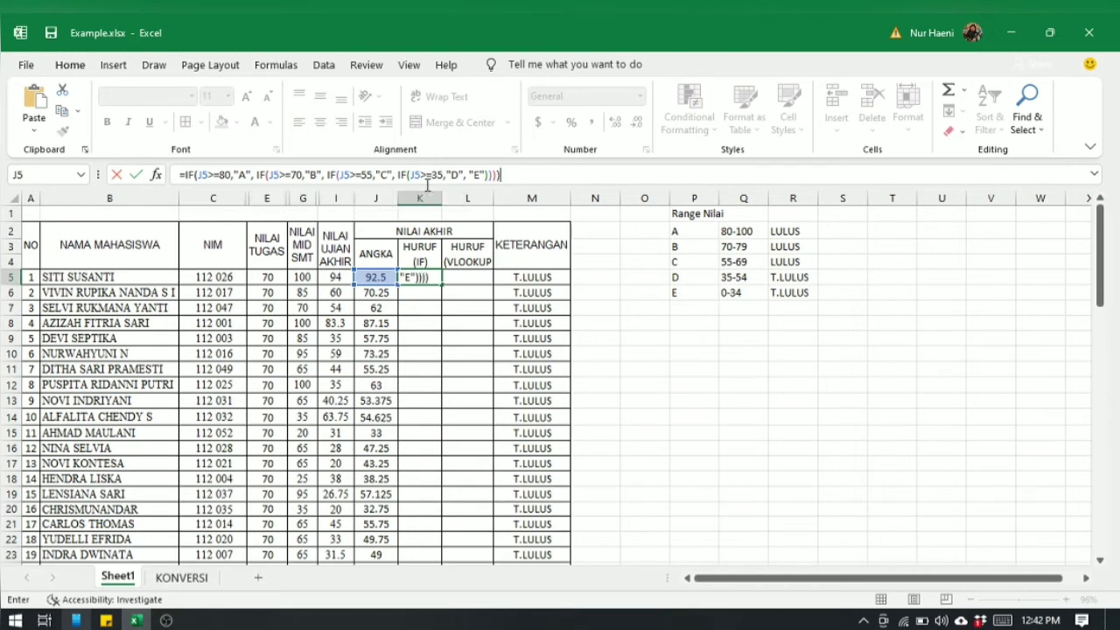
{"action": "key", "text": "Return"}
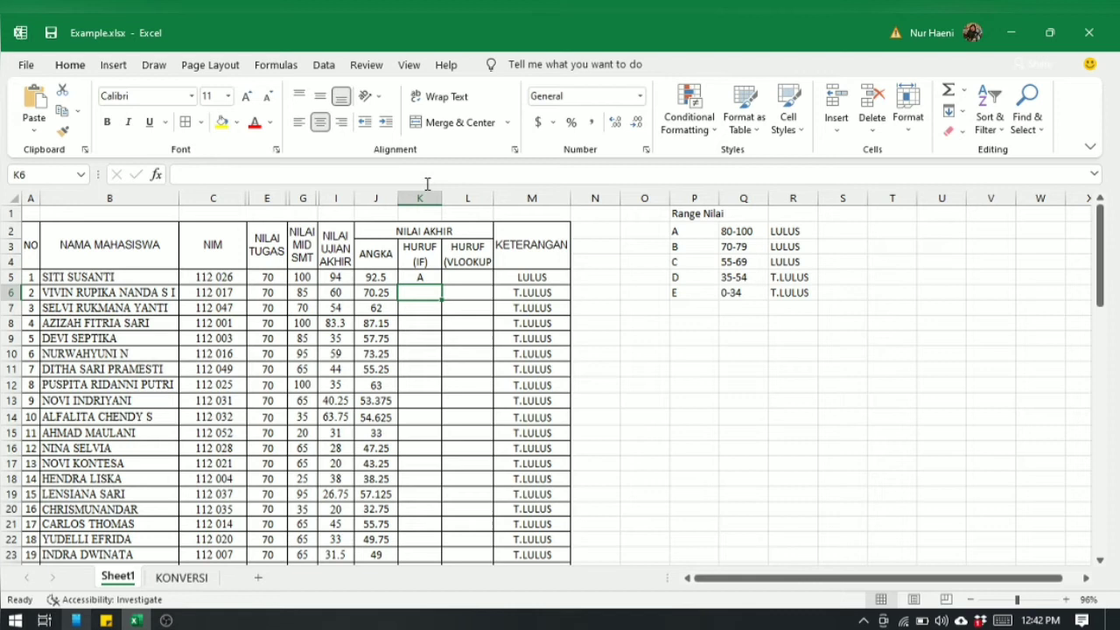
Step: Fill the nested IF formula from K5 down the HURUF (IF) column to K41, the last student row
{"action": "left_click", "coordinate": [427, 276]}
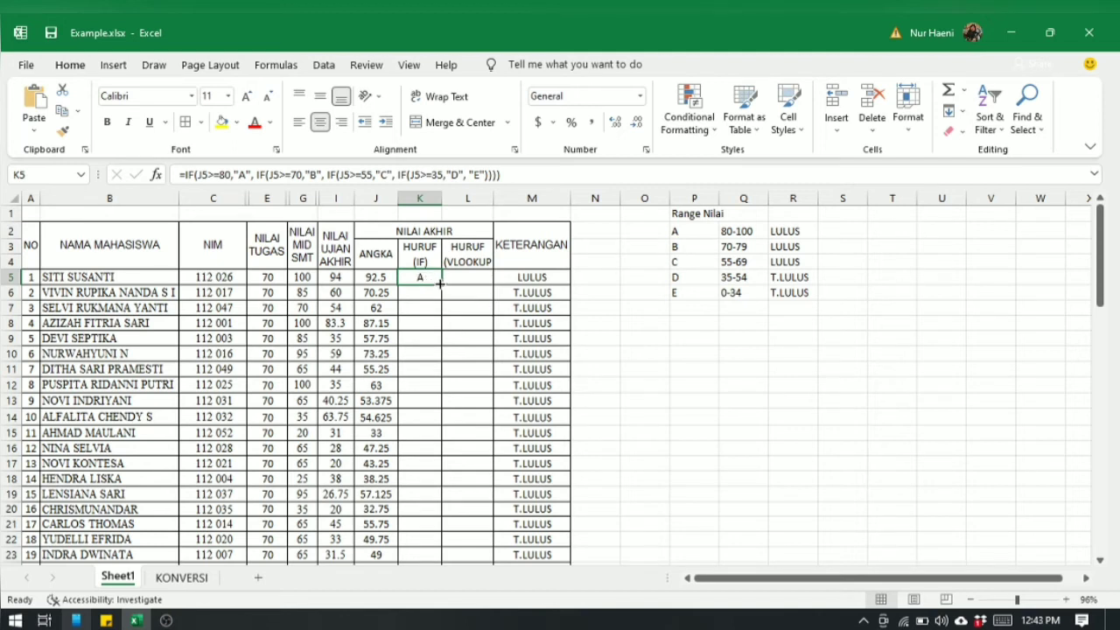
{"action": "scroll", "coordinate": [443, 284], "scroll_direction": "down", "scroll_amount": 1}
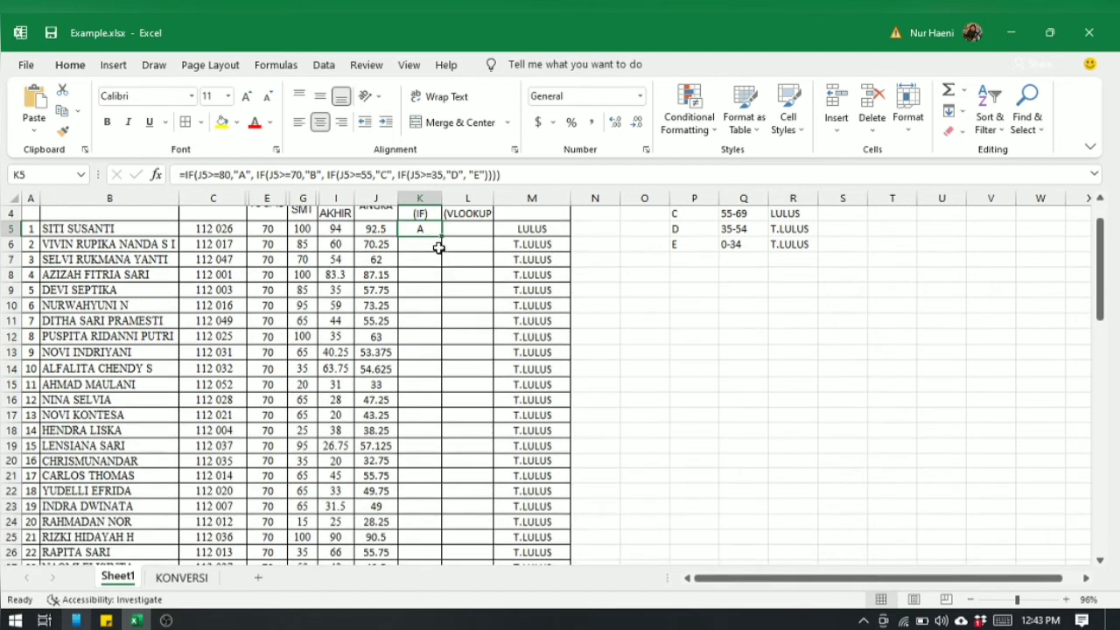
{"action": "left_click_drag", "start_coordinate": [442, 236], "coordinate": [419, 536]}
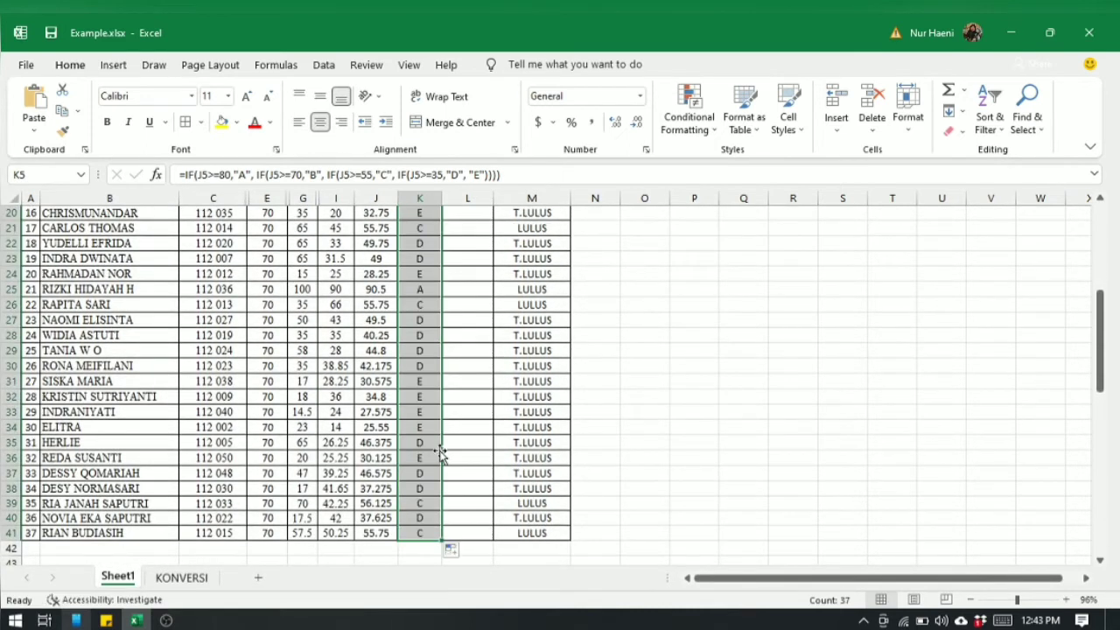
Step: Examine the KETERANGAN formula in M5 and compare the K5 formula with the grade boundaries in the Range Nilai table
{"action": "scroll", "coordinate": [420, 507], "scroll_direction": "up", "scroll_amount": 7}
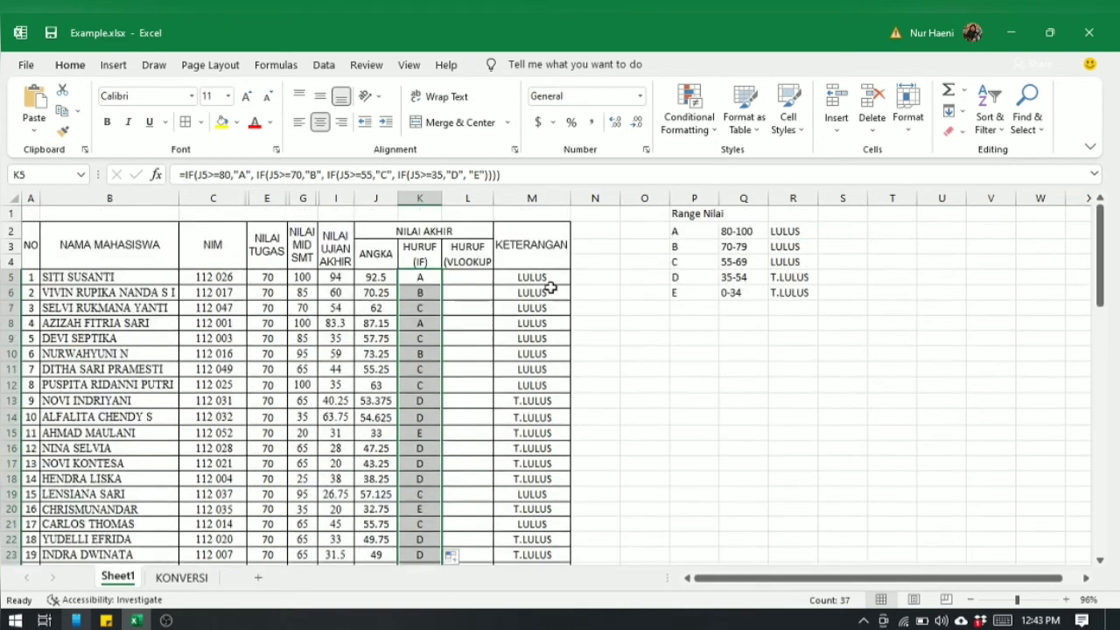
{"action": "left_click", "coordinate": [532, 280]}
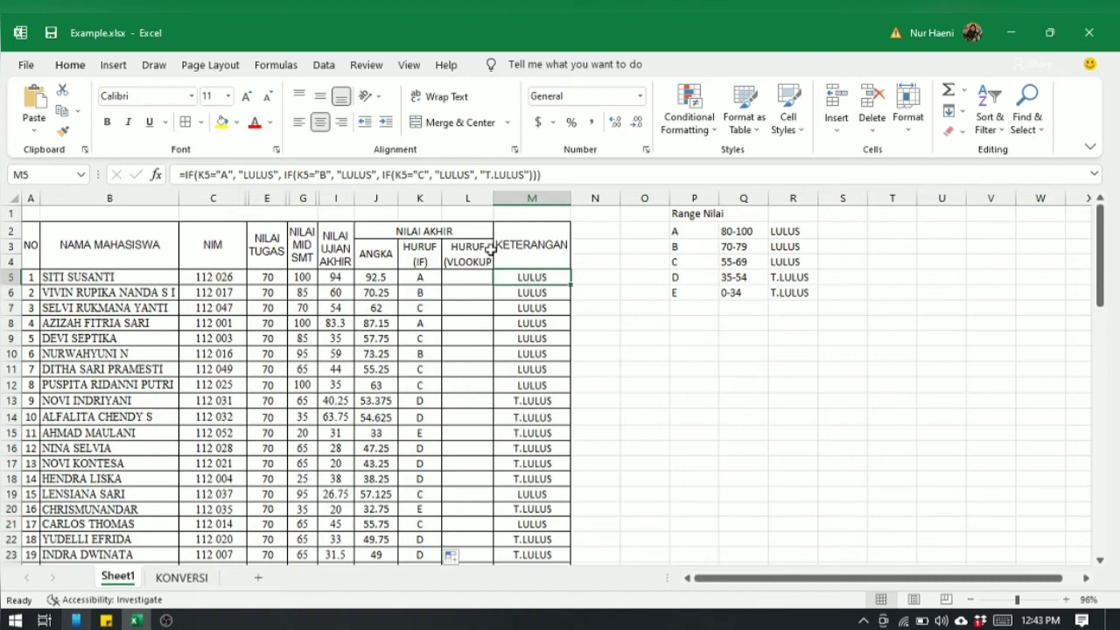
{"action": "left_click", "coordinate": [422, 276]}
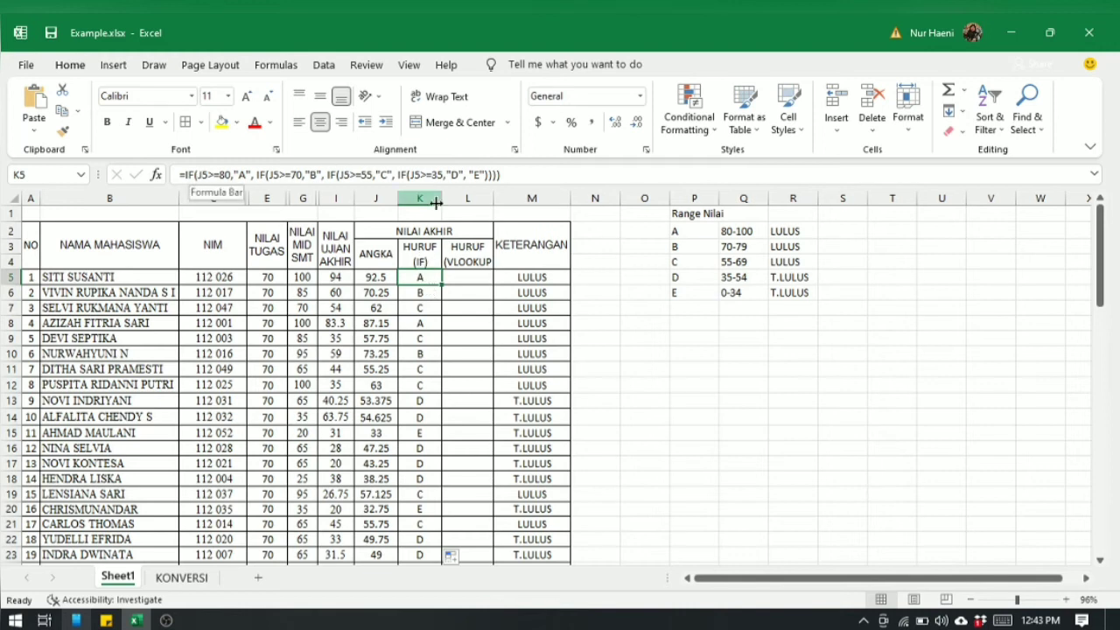
{"action": "left_click_drag", "start_coordinate": [675, 231], "coordinate": [740, 276]}
{"action": "left_click", "coordinate": [697, 230]}
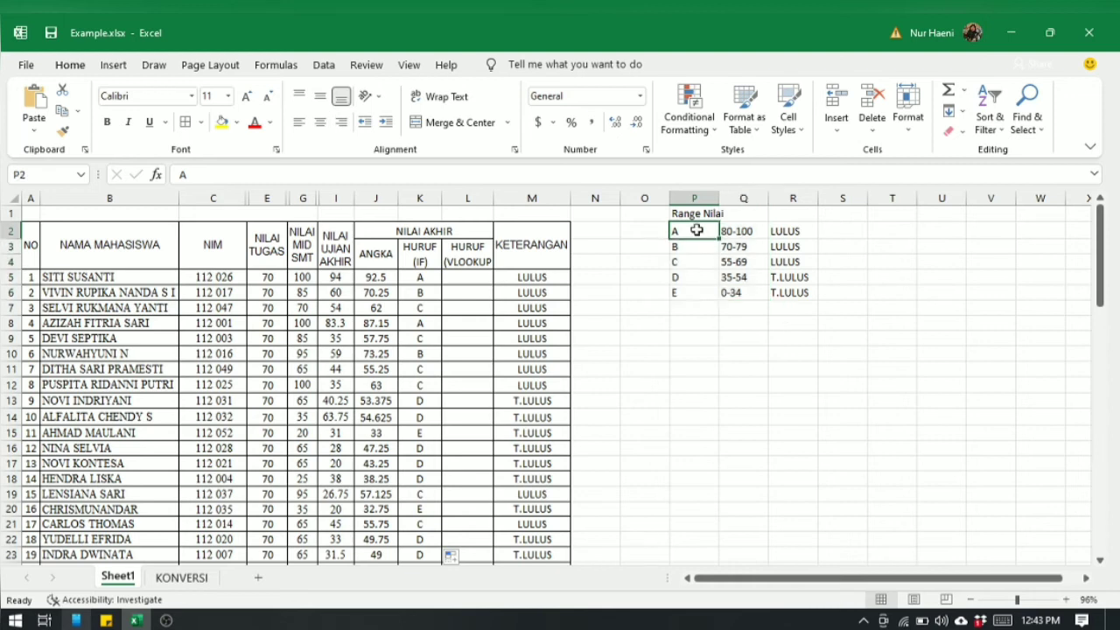
{"action": "left_click", "coordinate": [732, 263]}
{"action": "left_click", "coordinate": [424, 278]}
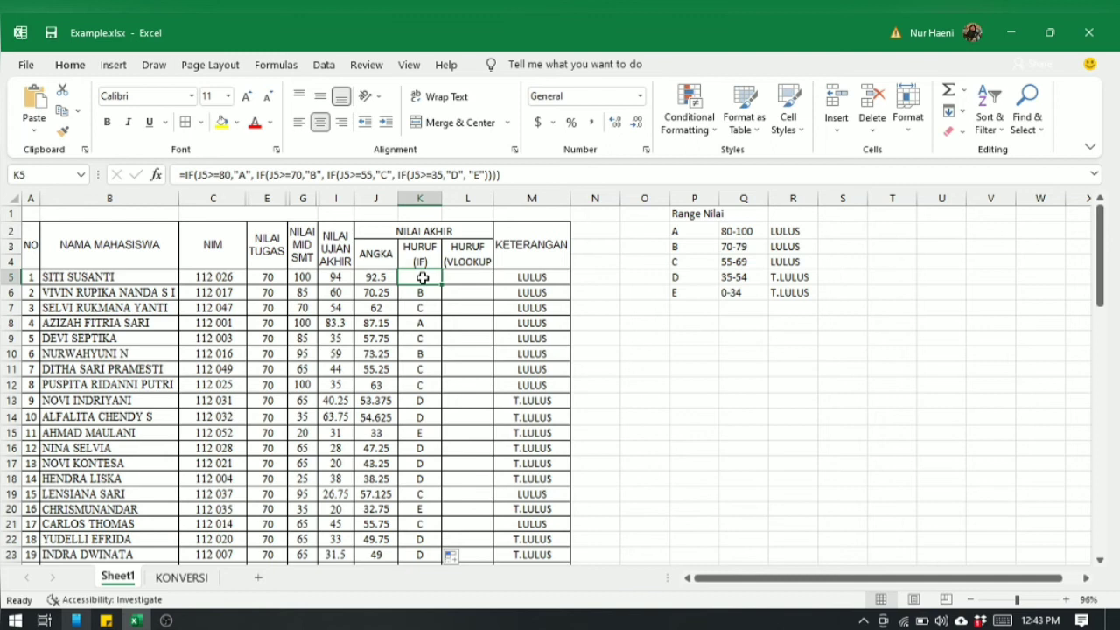
Step: Review the K5 formula's logical tests, true values, nested IFs and closing parentheses without changing it
{"action": "left_click", "coordinate": [212, 176]}
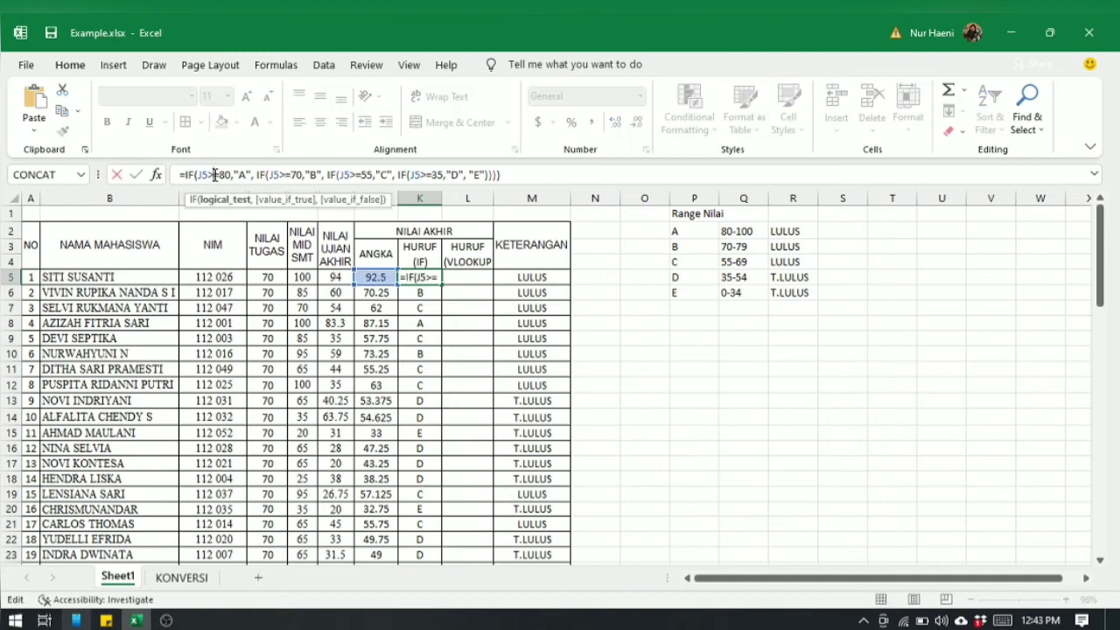
{"action": "key", "text": "Return"}
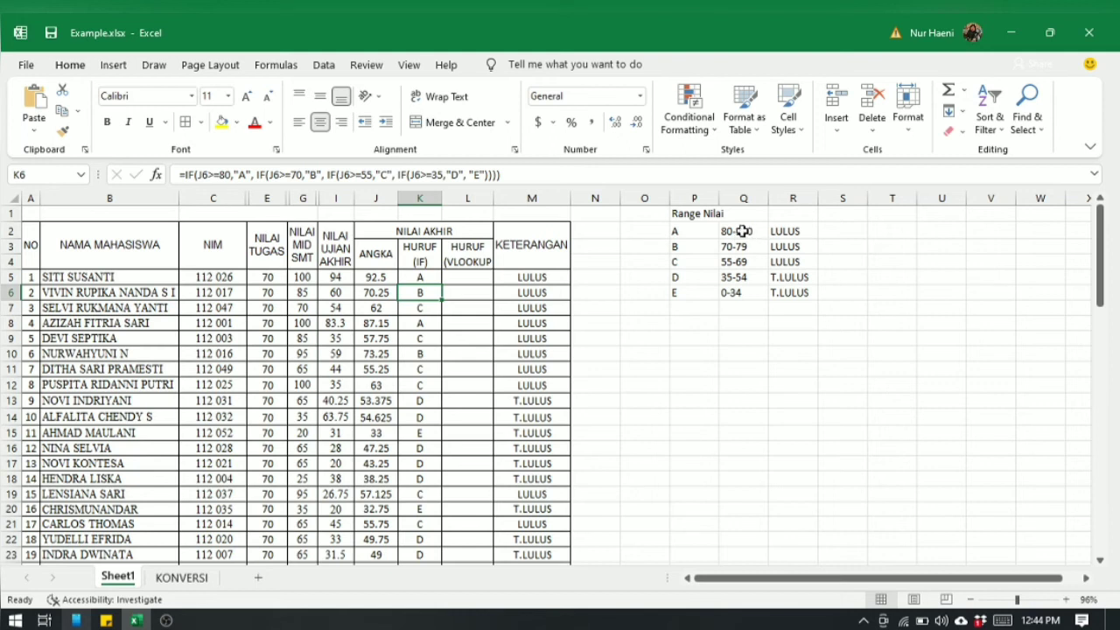
{"action": "left_click", "coordinate": [426, 277]}
{"action": "left_click", "coordinate": [323, 176]}
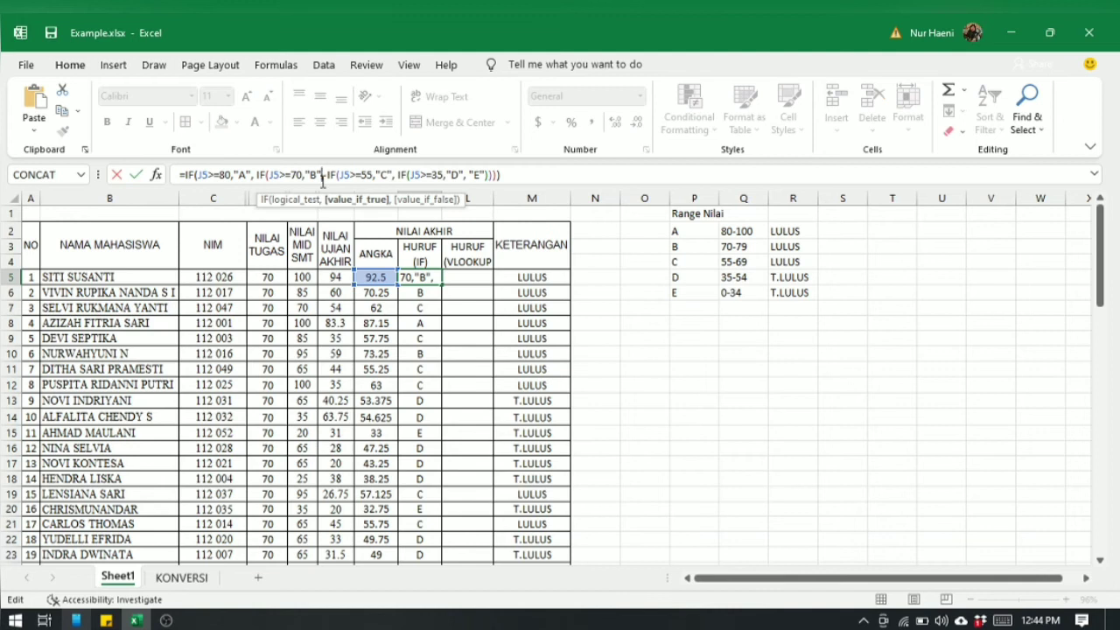
{"action": "key", "text": "Return"}
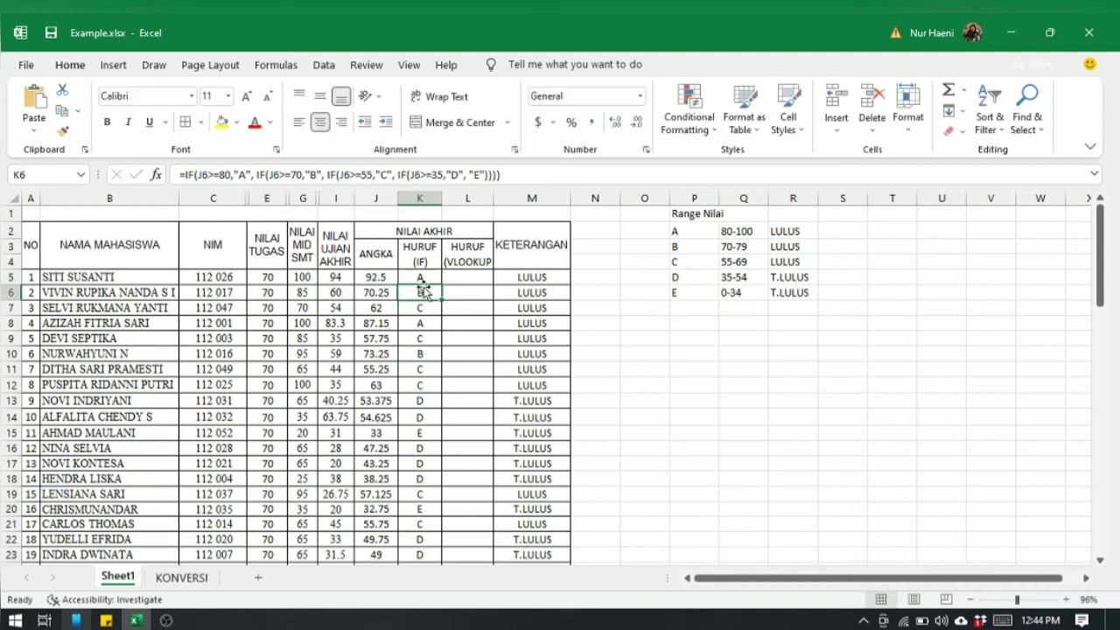
{"action": "left_click", "coordinate": [424, 278]}
{"action": "left_click", "coordinate": [502, 175]}
{"action": "left_click_drag", "start_coordinate": [503, 175], "coordinate": [179, 176]}
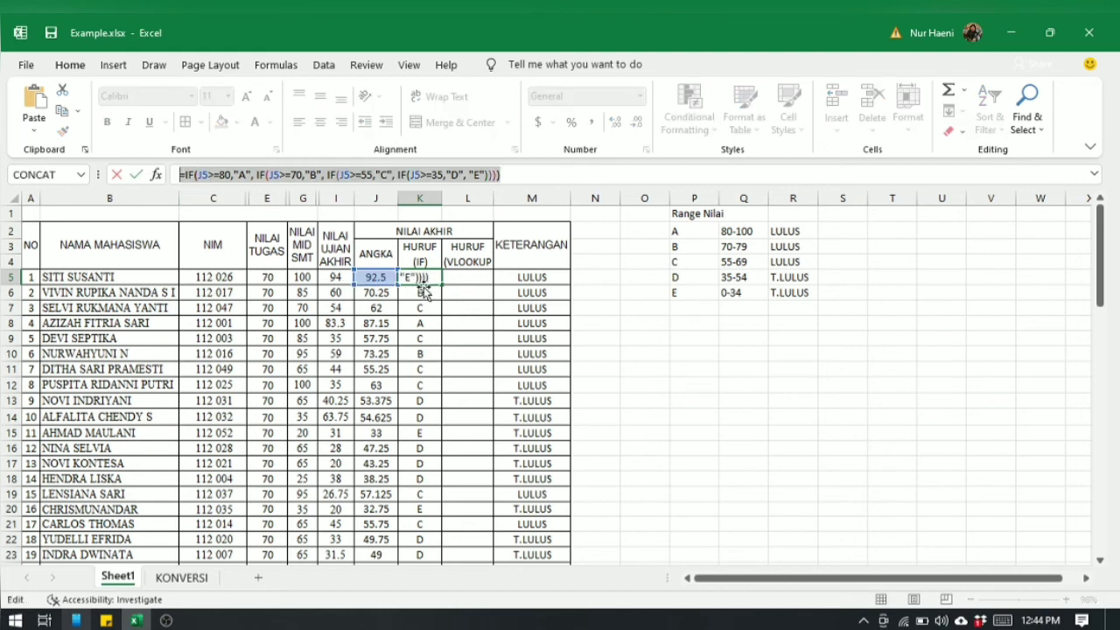
{"action": "key", "text": "Escape"}
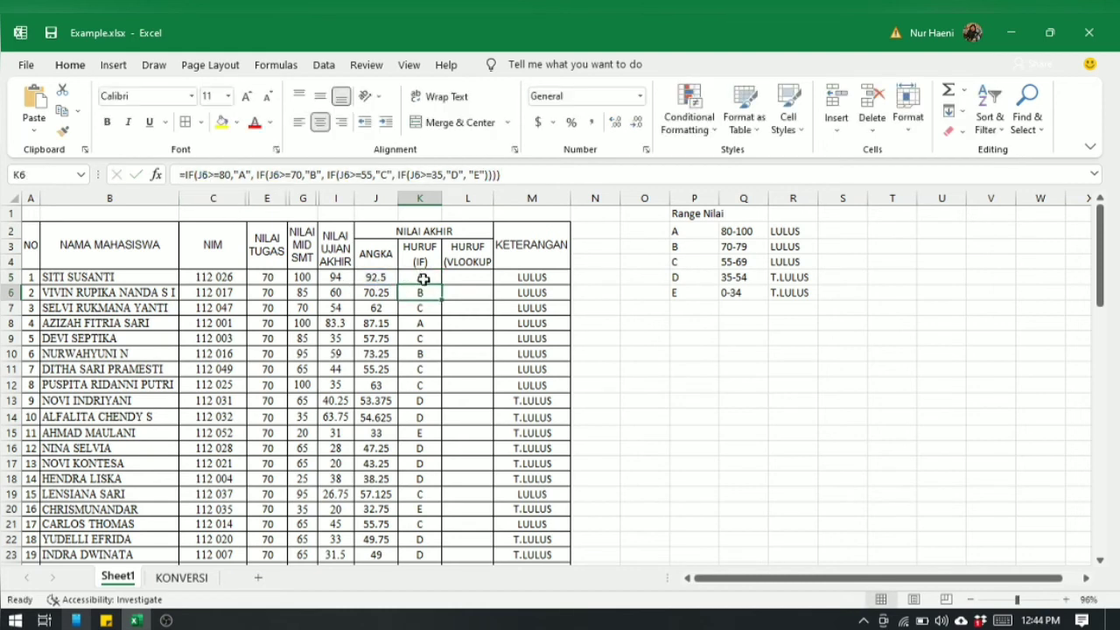
{"action": "left_click", "coordinate": [200, 175]}
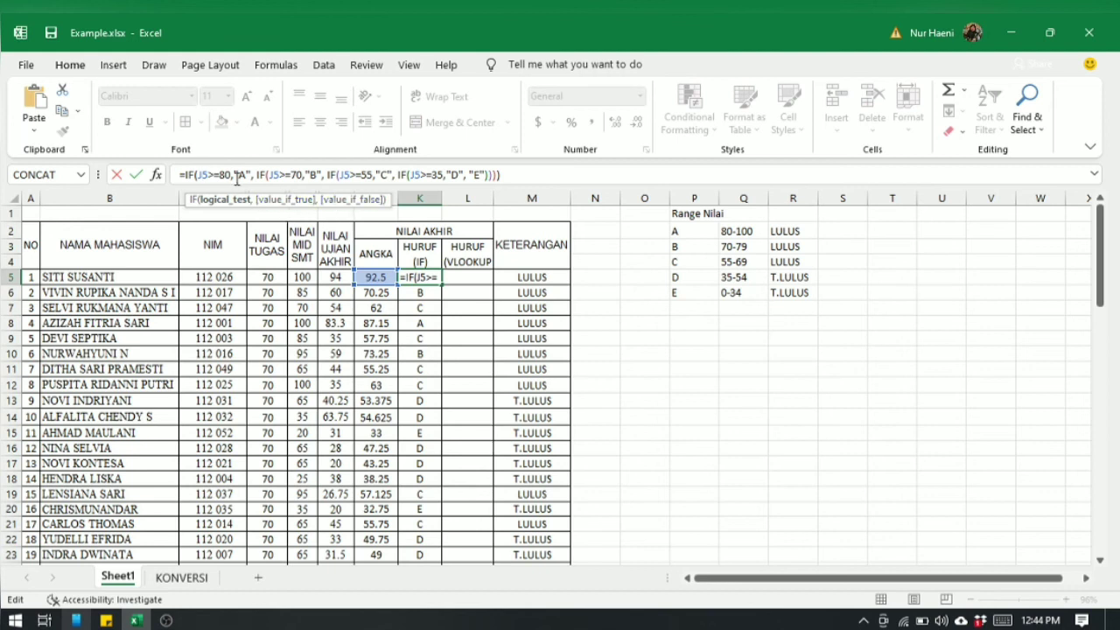
{"action": "left_click", "coordinate": [232, 175]}
{"action": "left_click", "coordinate": [461, 278]}
{"action": "left_click", "coordinate": [429, 279]}
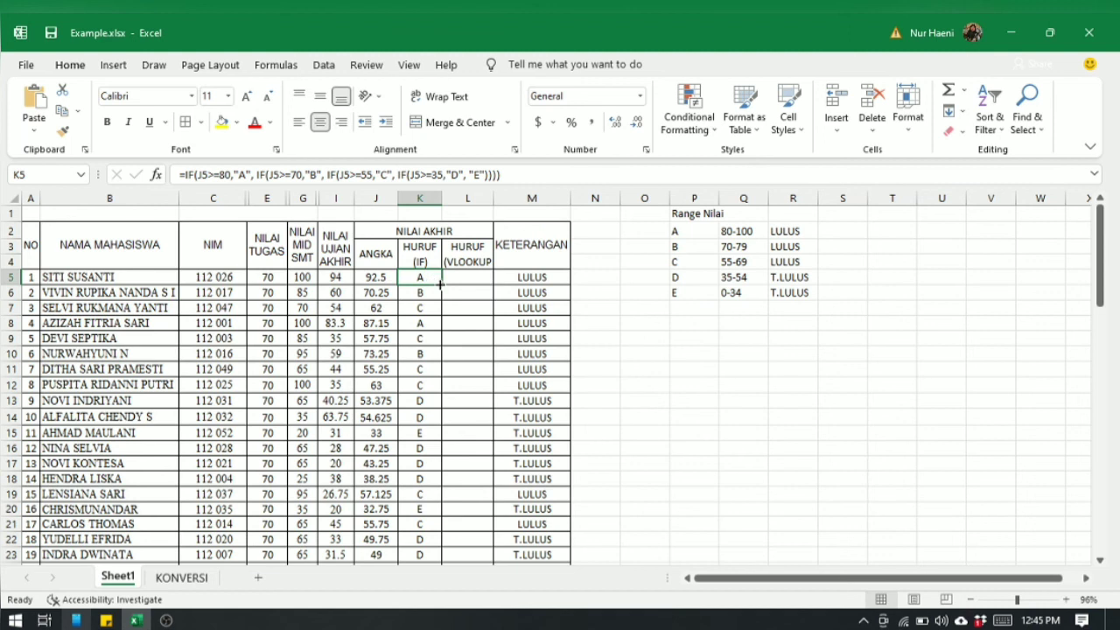
{"action": "left_click", "coordinate": [457, 279]}
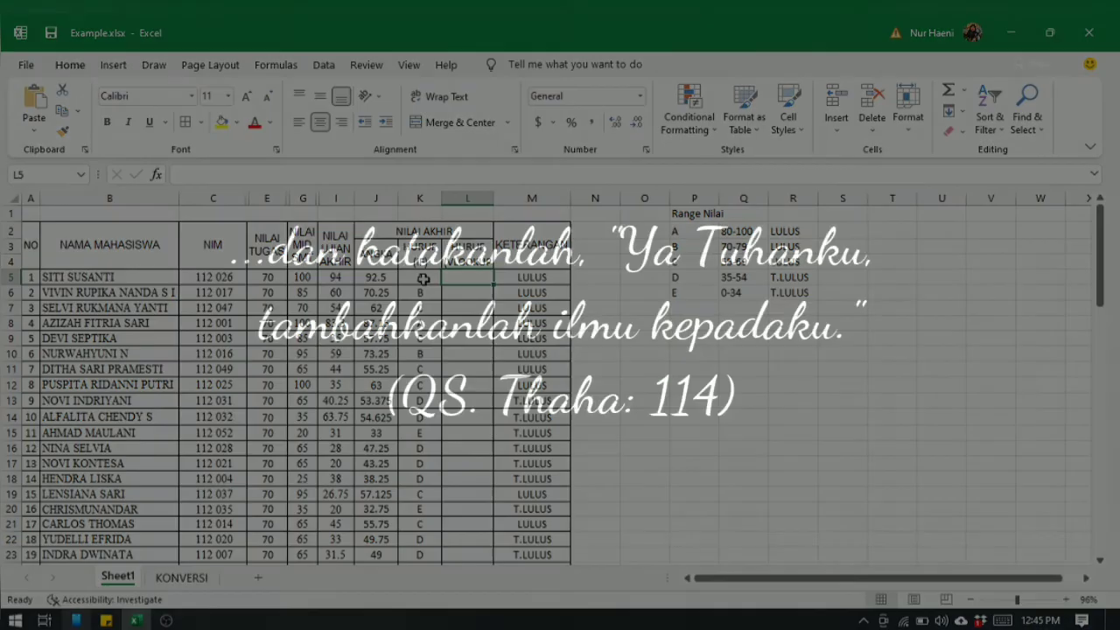